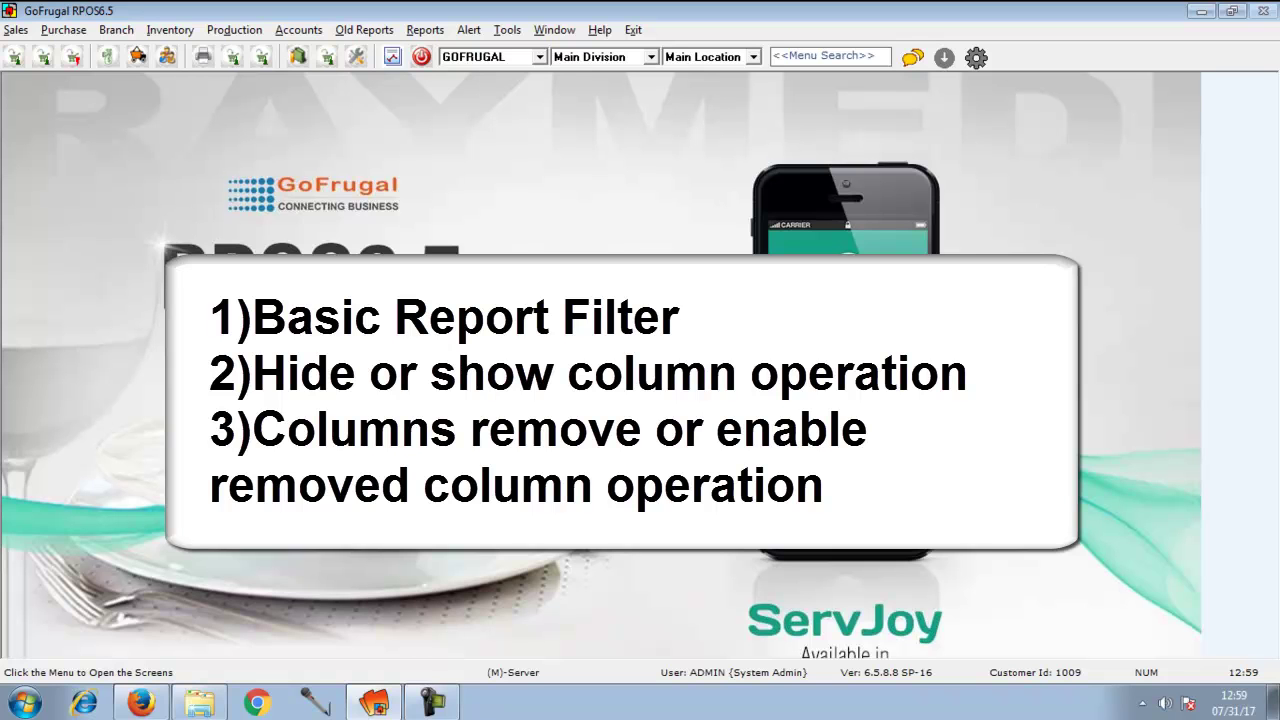
- Search the menu for 'bill wise detailed' and open the Sales - Bill Wise Detailed report
click(814, 62)
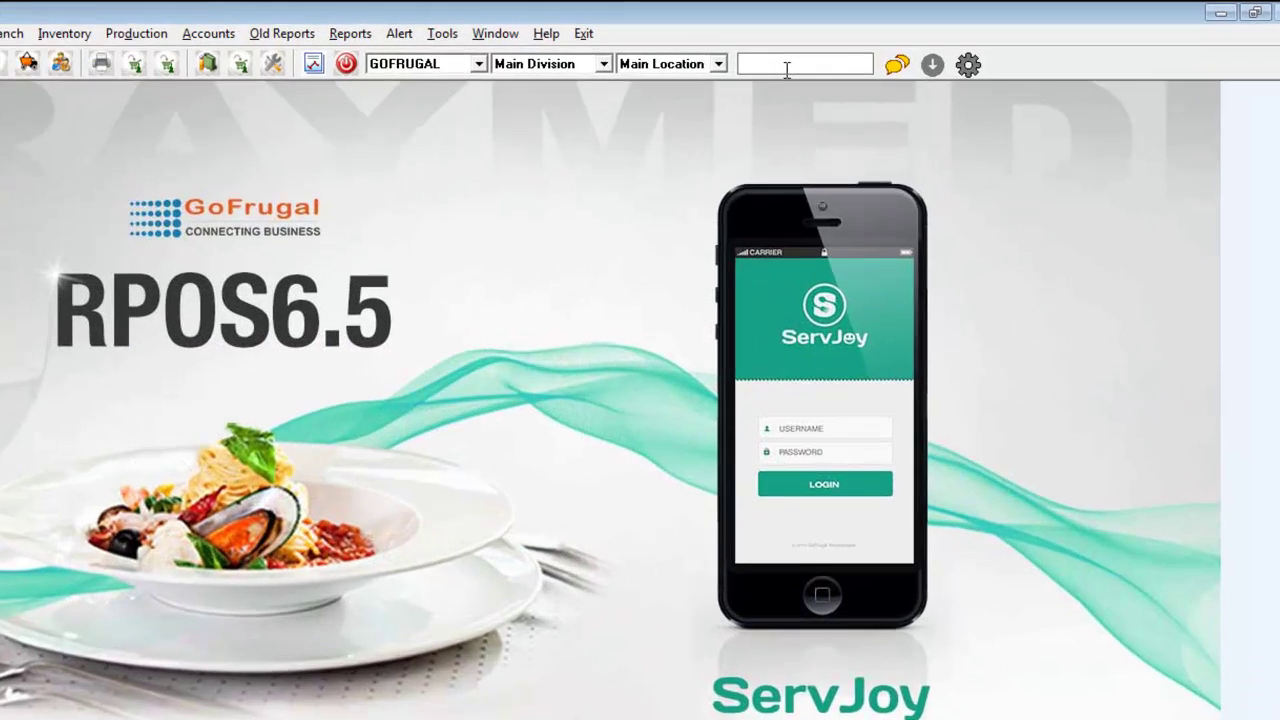
text(bill )
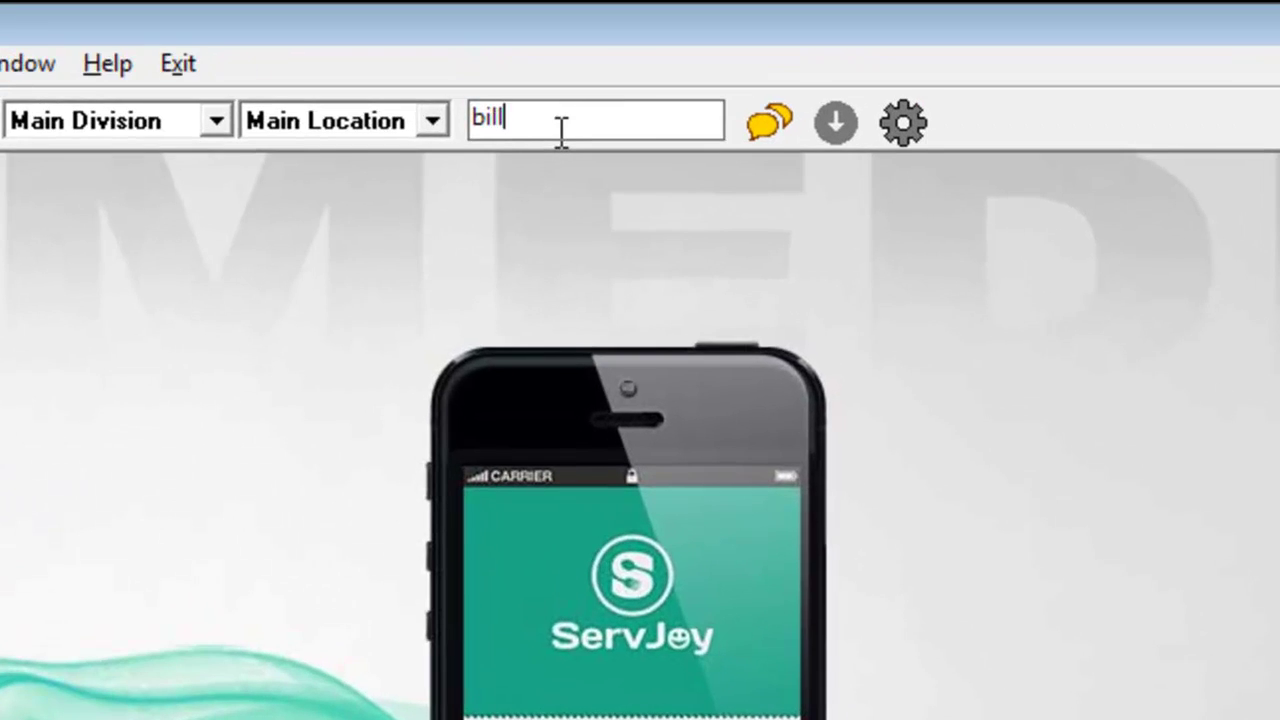
text(wise detailed)
key(Return)
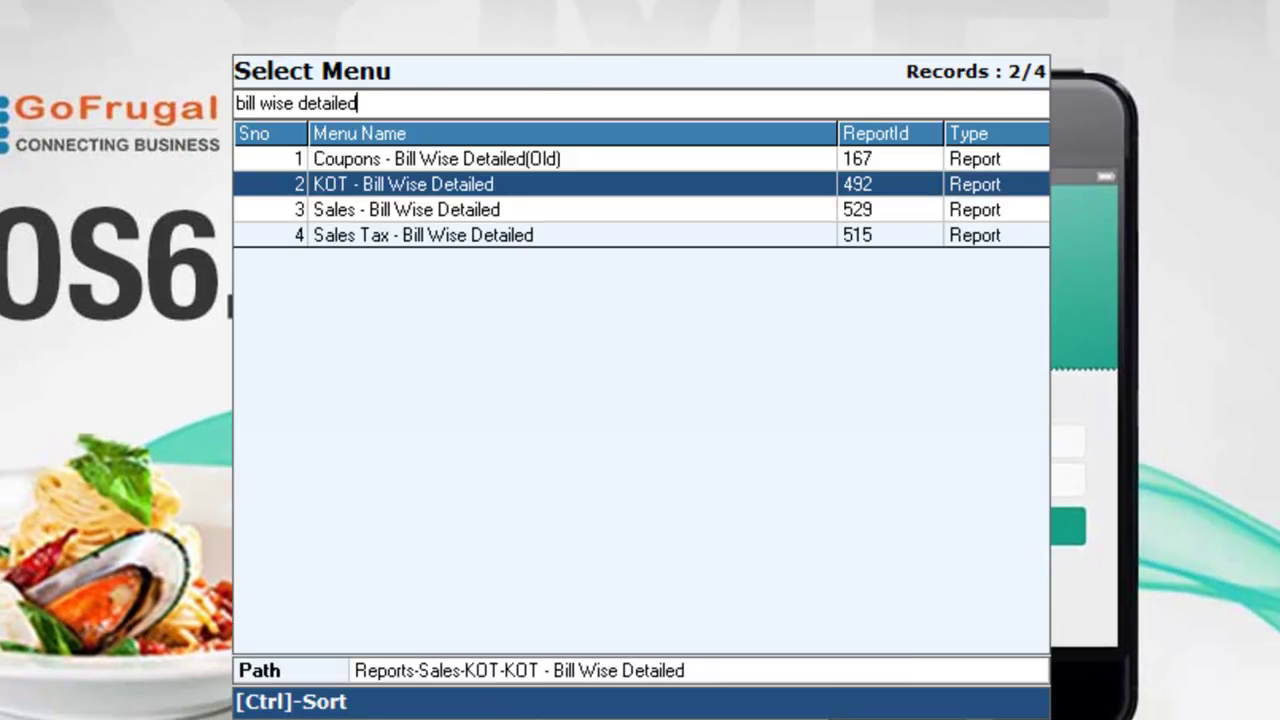
key(Down)
key(Down)
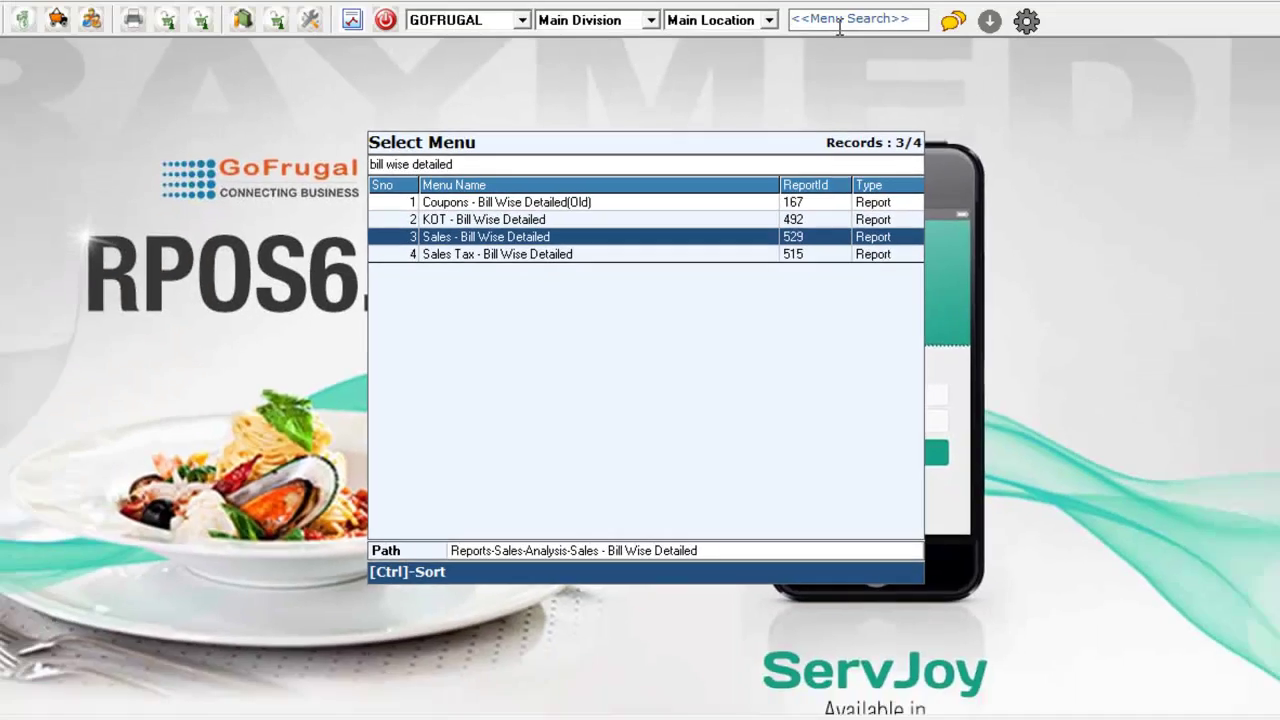
key(Return)
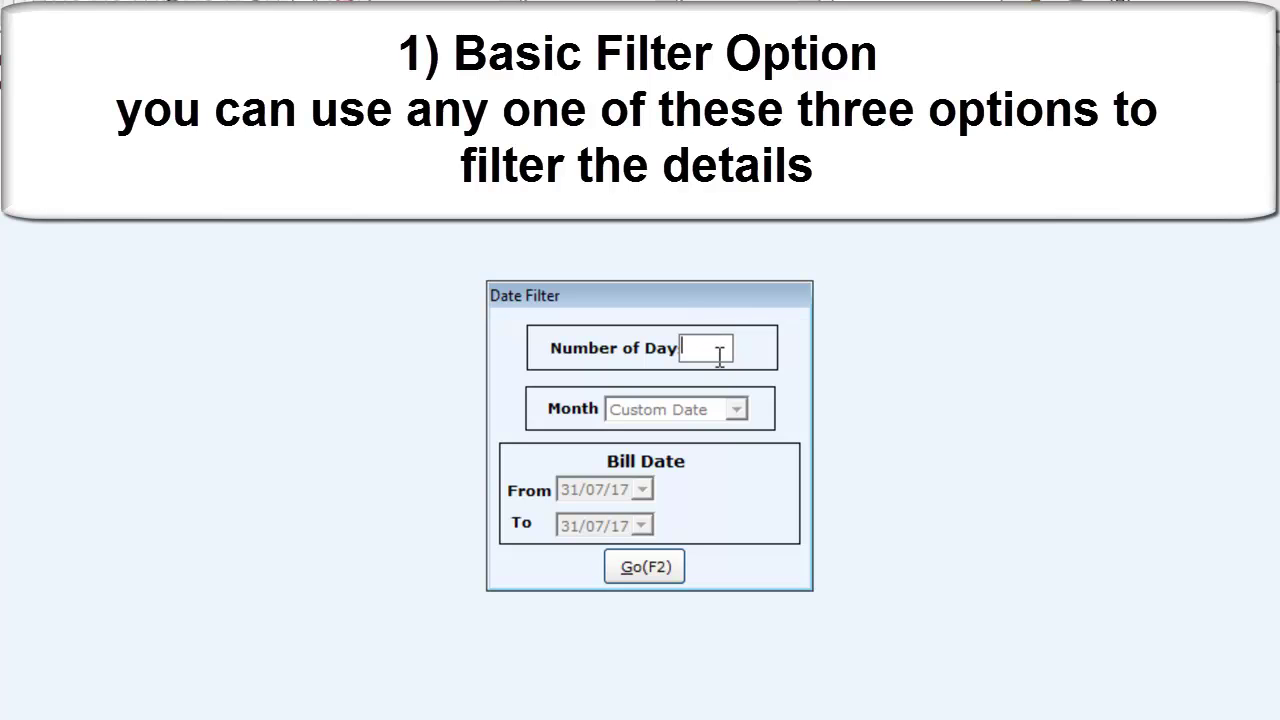
text(2)
key(BackSpace)
key(Tab)
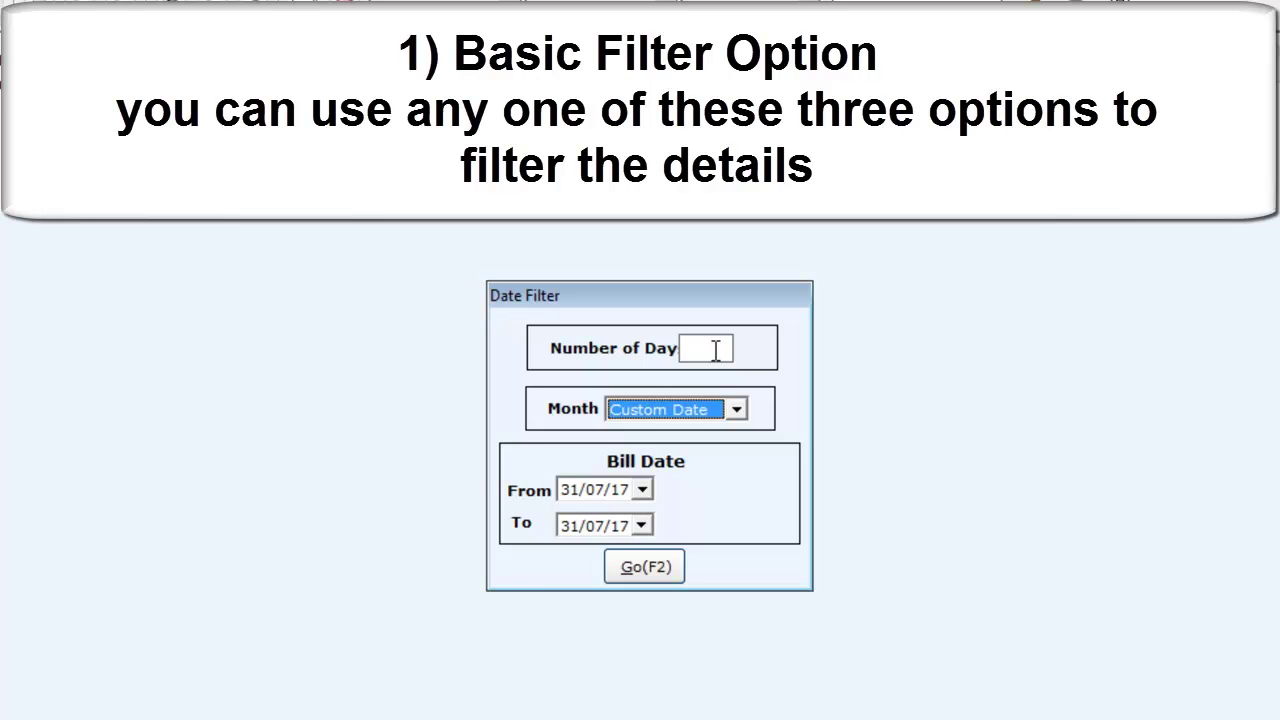
click(736, 412)
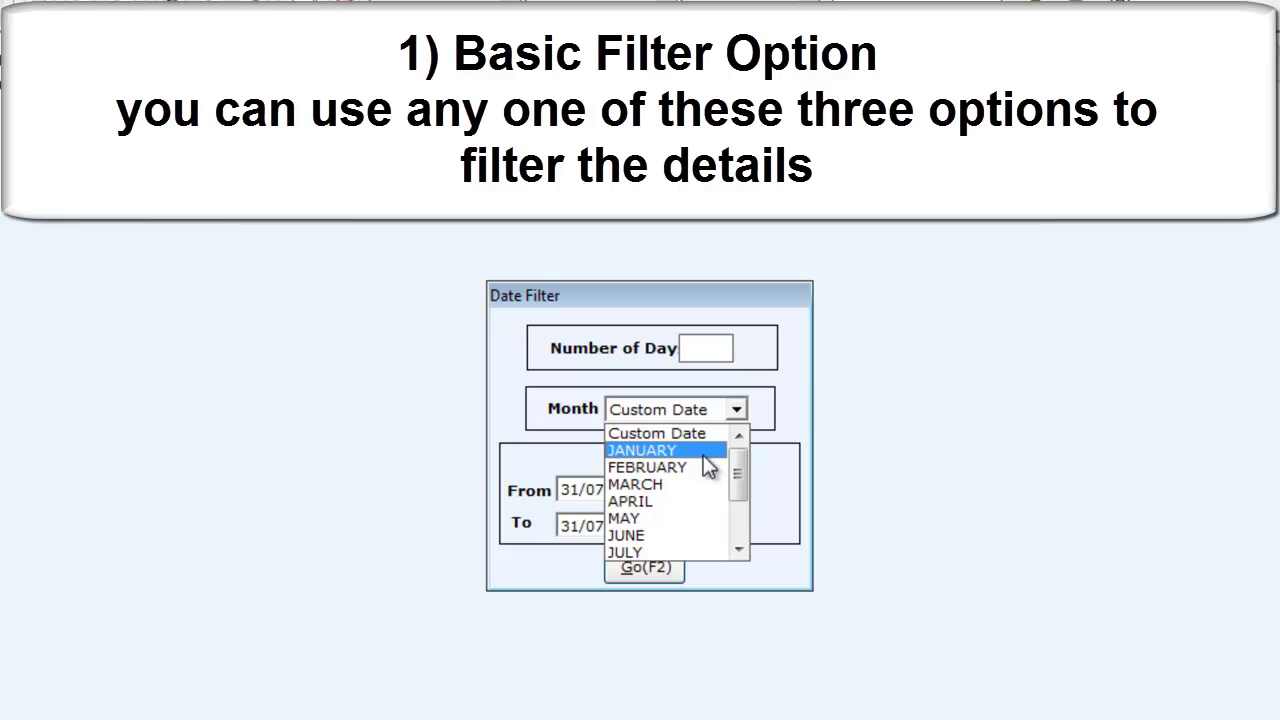
click(740, 413)
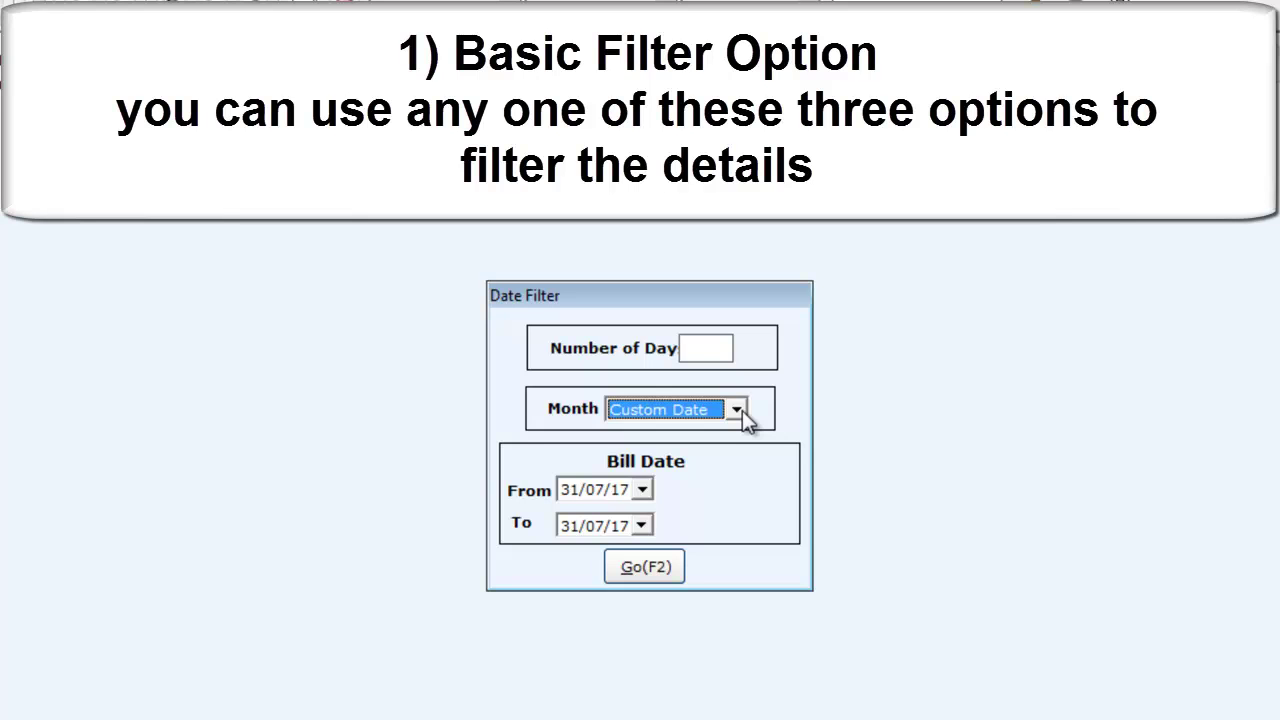
key(Tab)
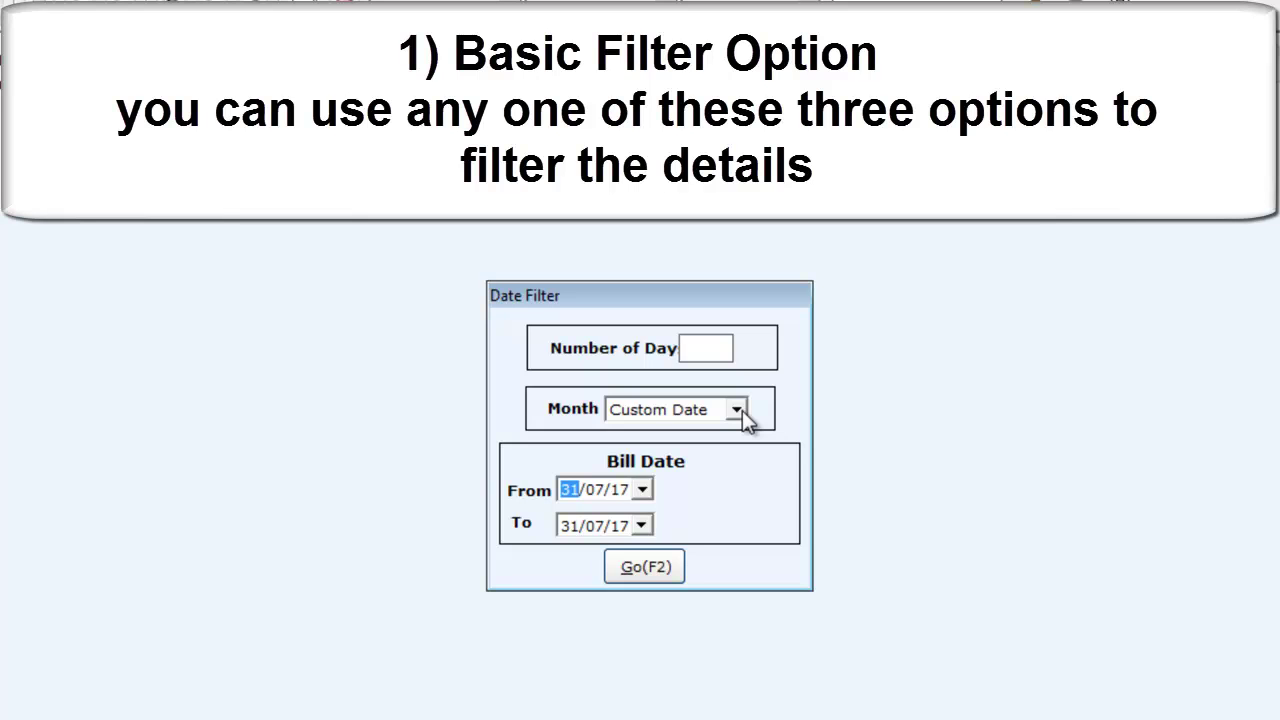
- Pick 01/06/17 as the From date and 31/07/17 as the To date, then apply with Go
click(643, 491)
click(580, 522)
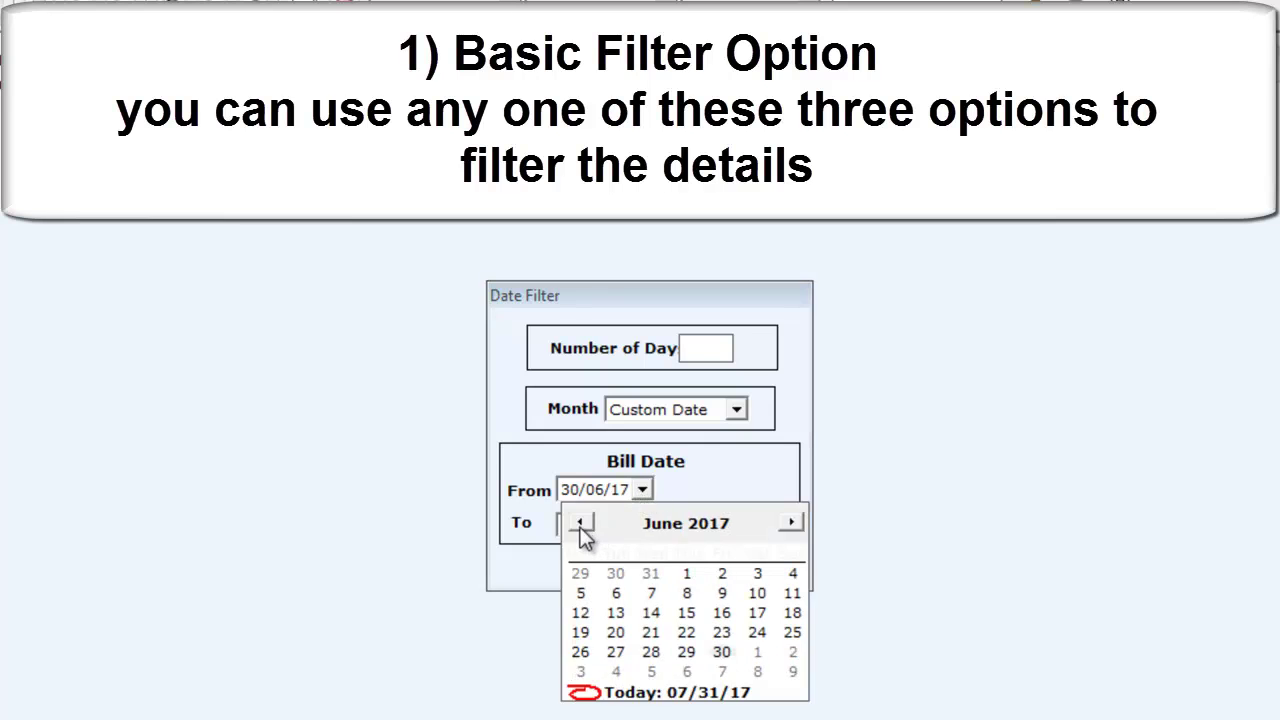
click(686, 573)
key(Tab)
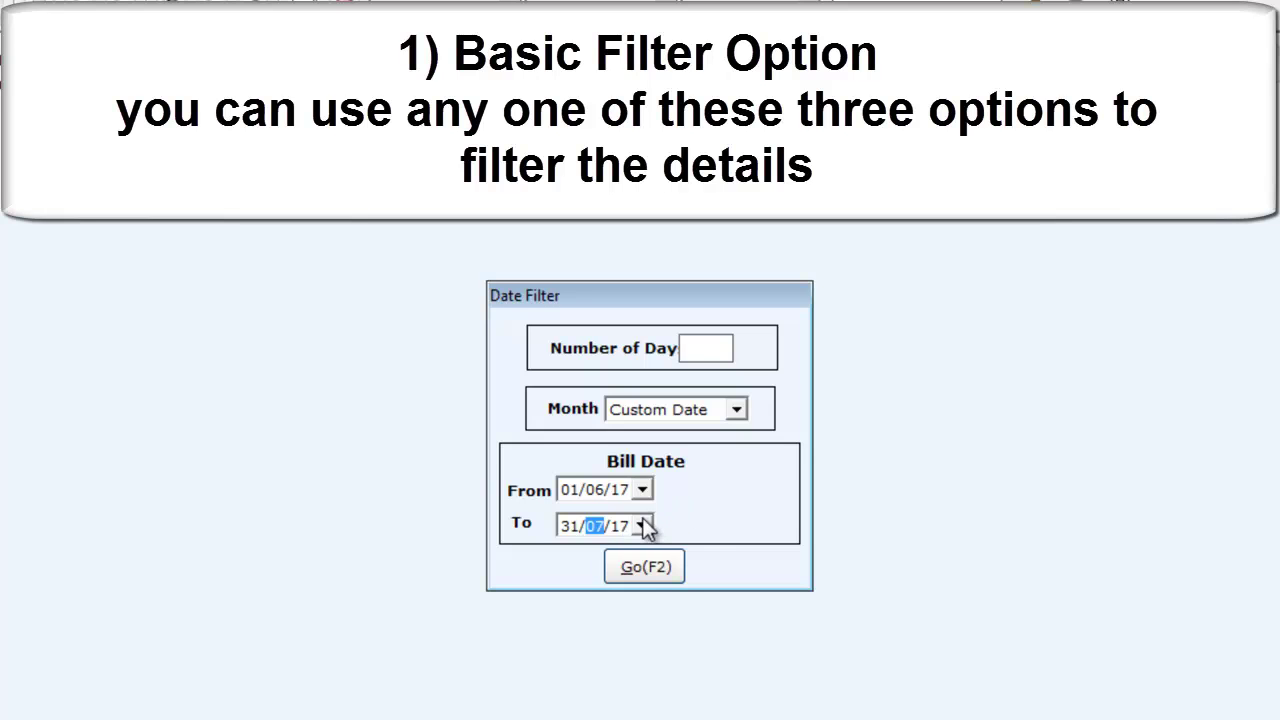
click(643, 526)
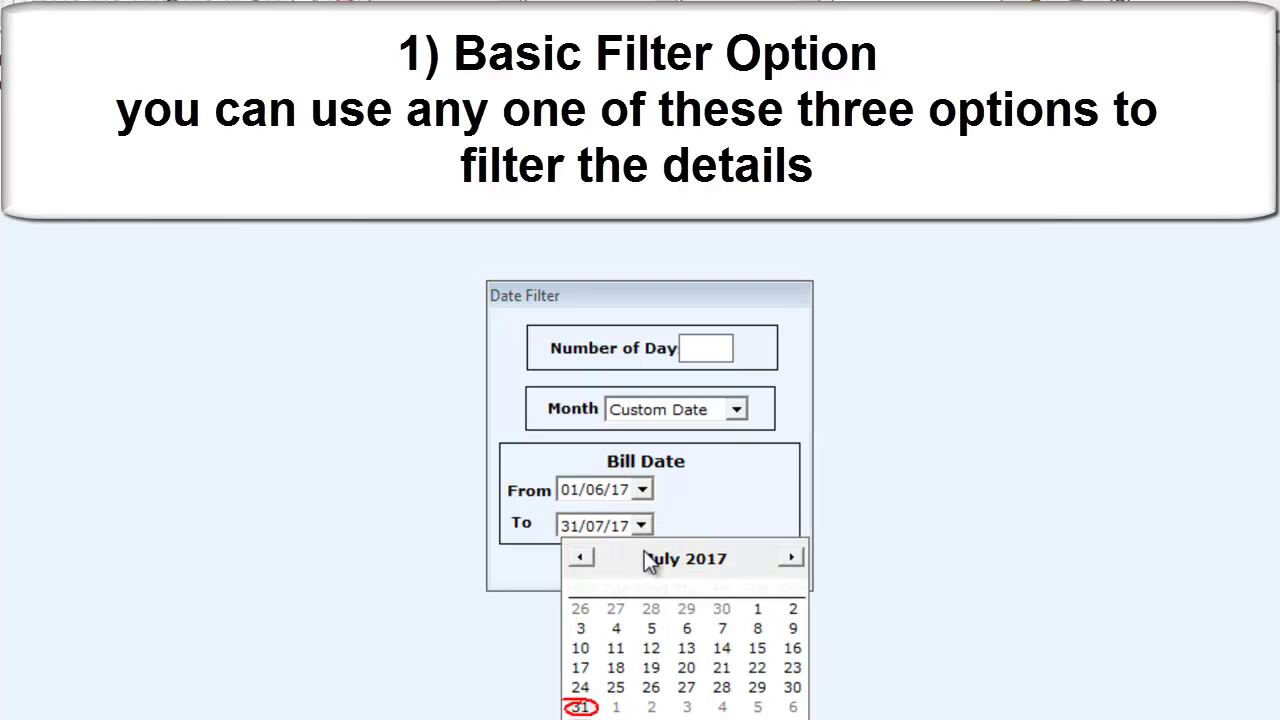
click(581, 708)
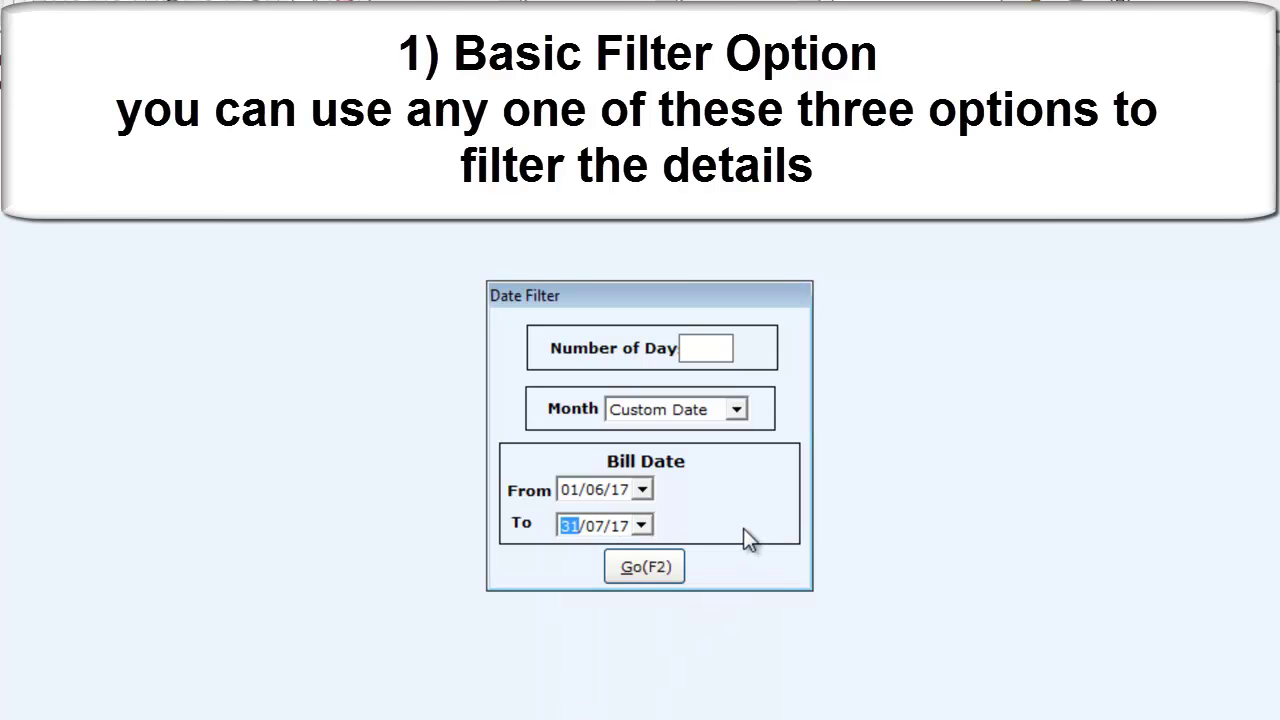
click(655, 567)
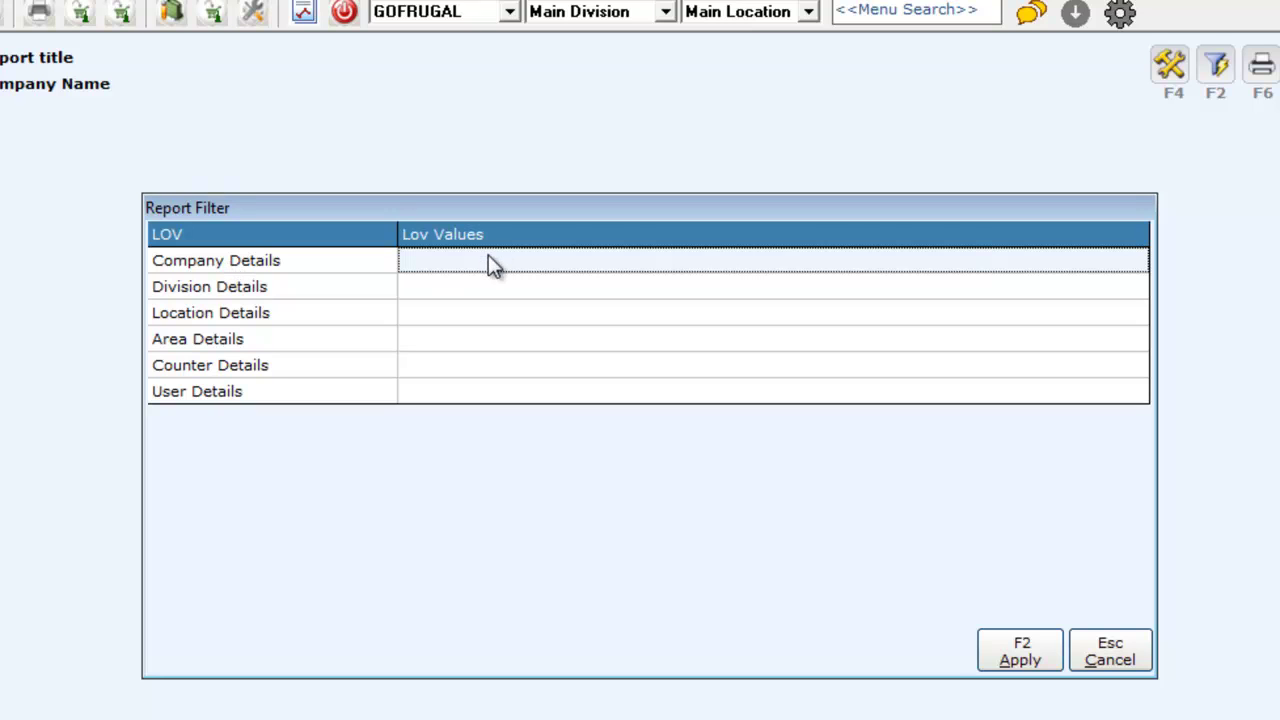
- Tick all six users in the User Details filter and apply to show the report
click(451, 391)
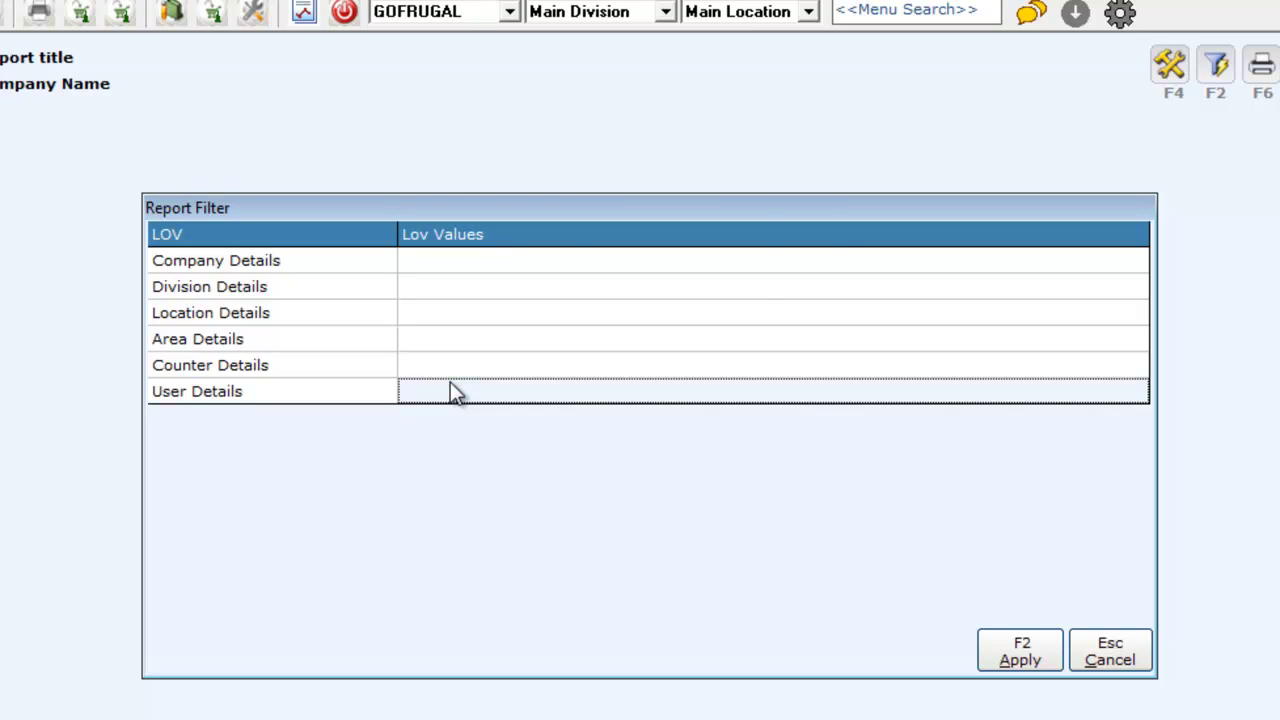
click(450, 383)
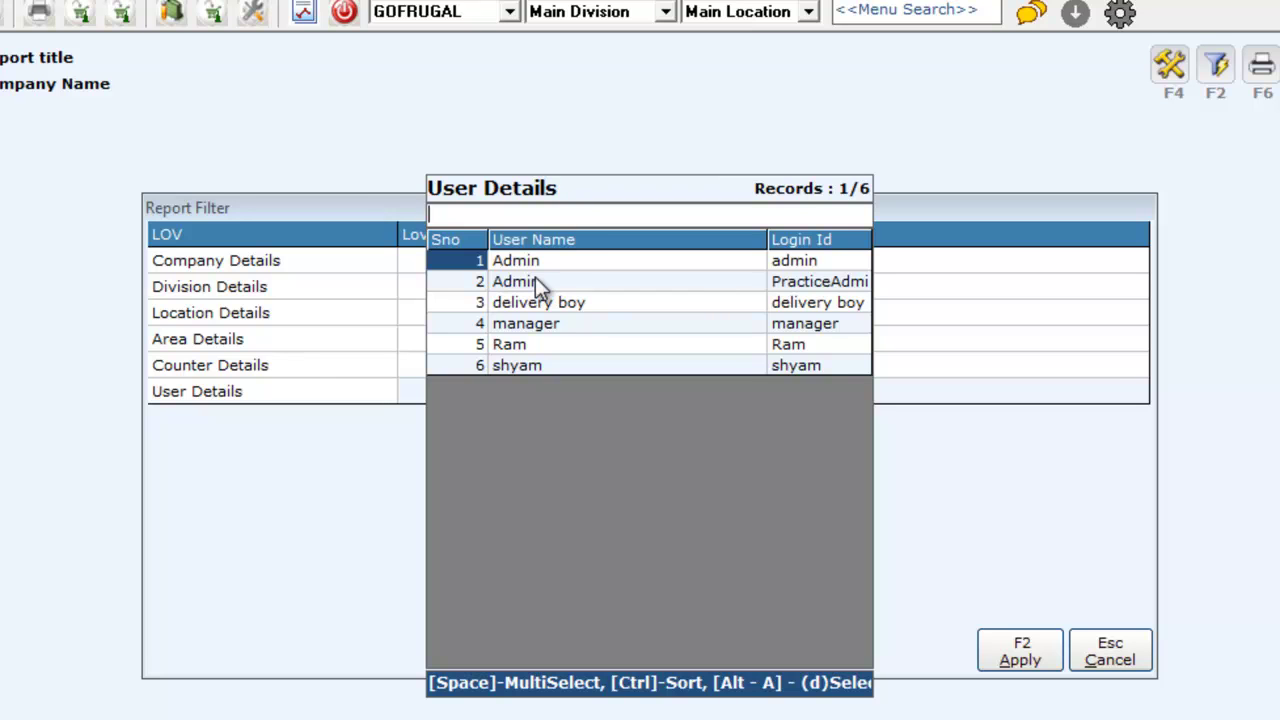
key(space)
key(alt+a)
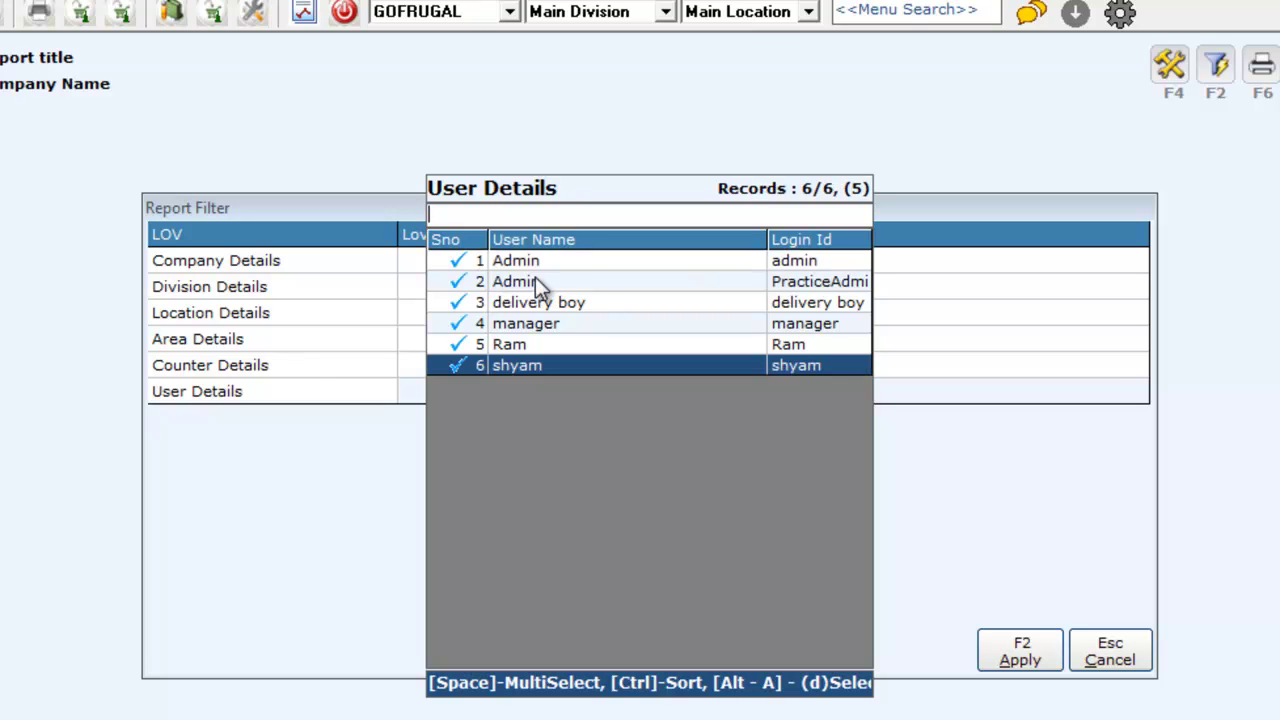
key(Return)
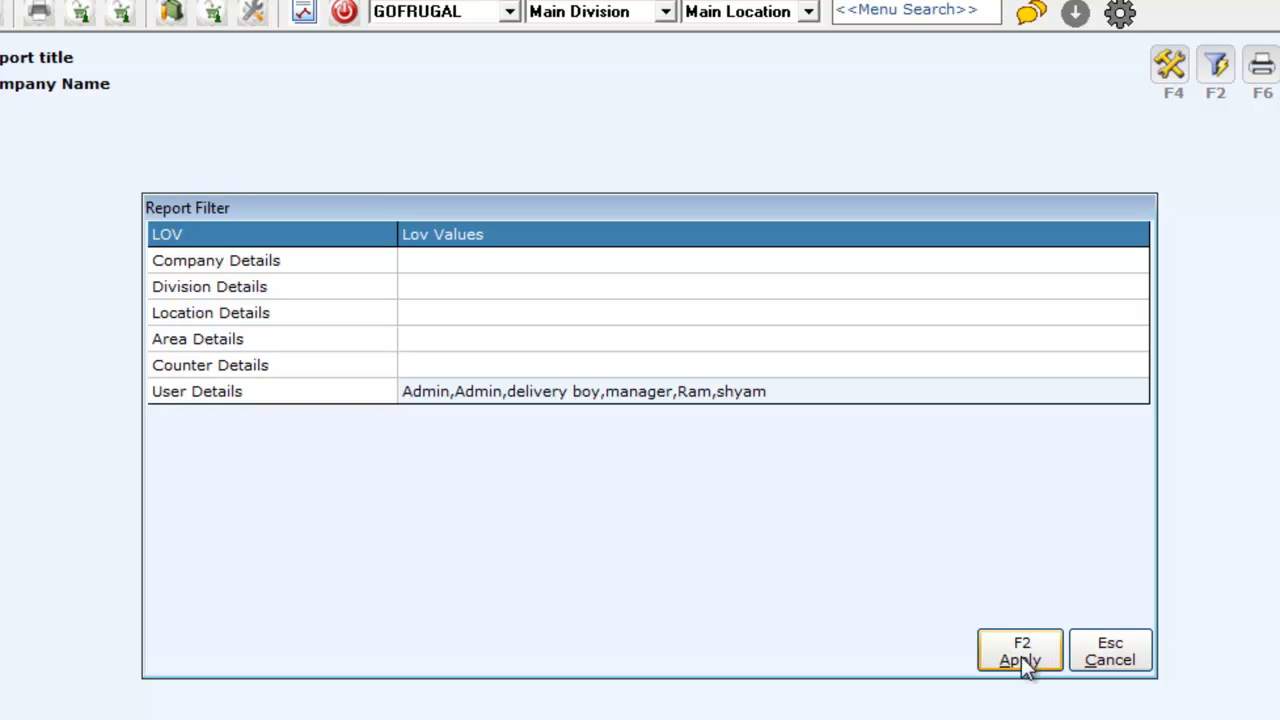
click(1025, 665)
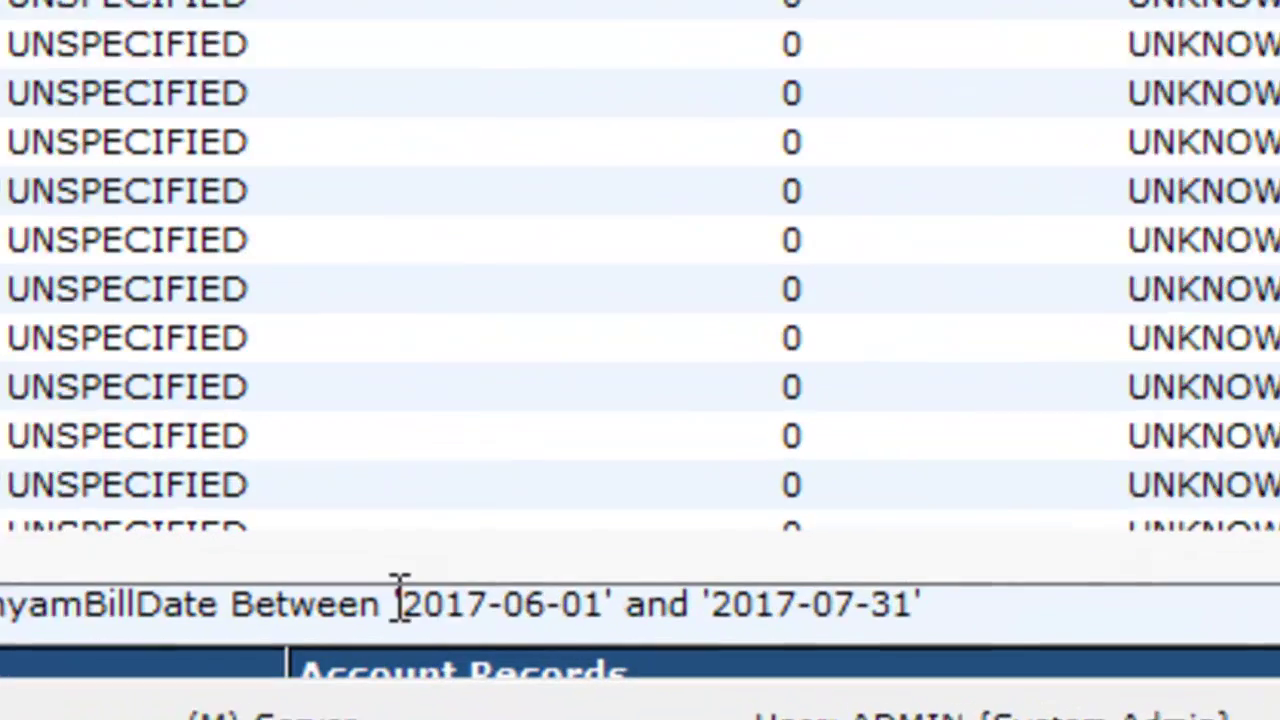
drag(609, 632, 674, 633)
drag(722, 597, 960, 594)
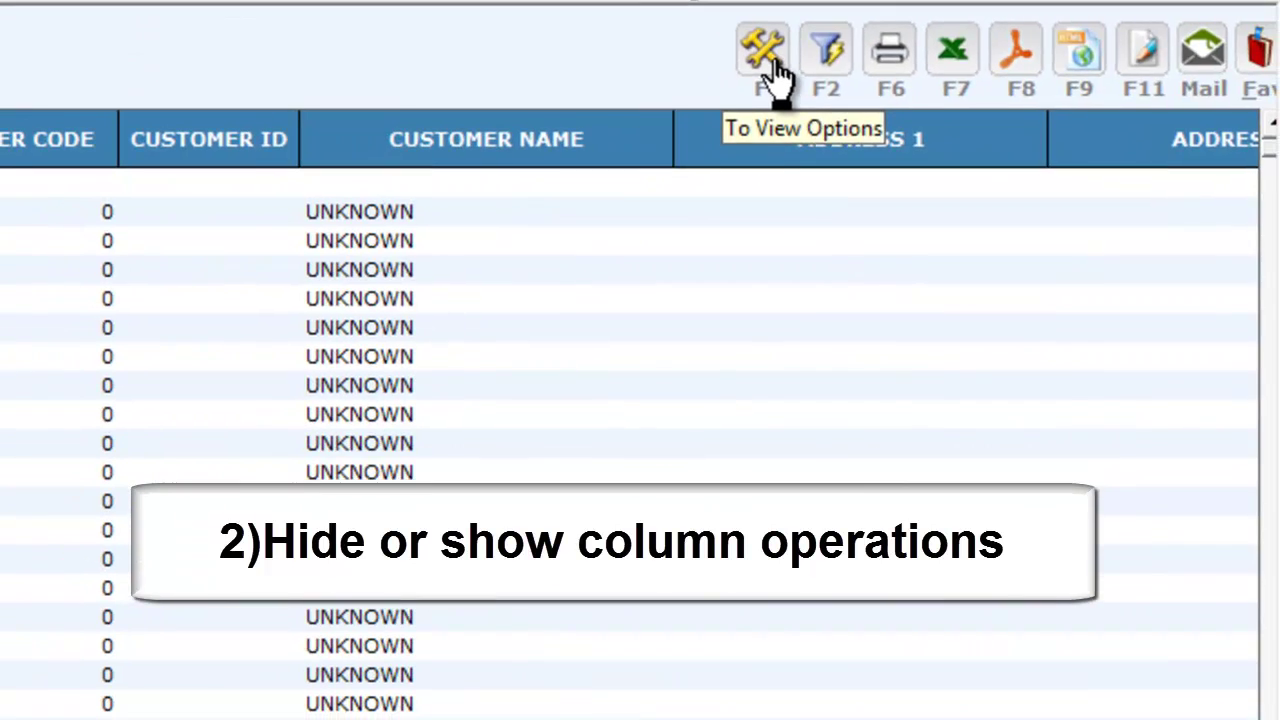
- Open the Column Hide/Show checklist from the report's Options Column Operations menu
click(774, 65)
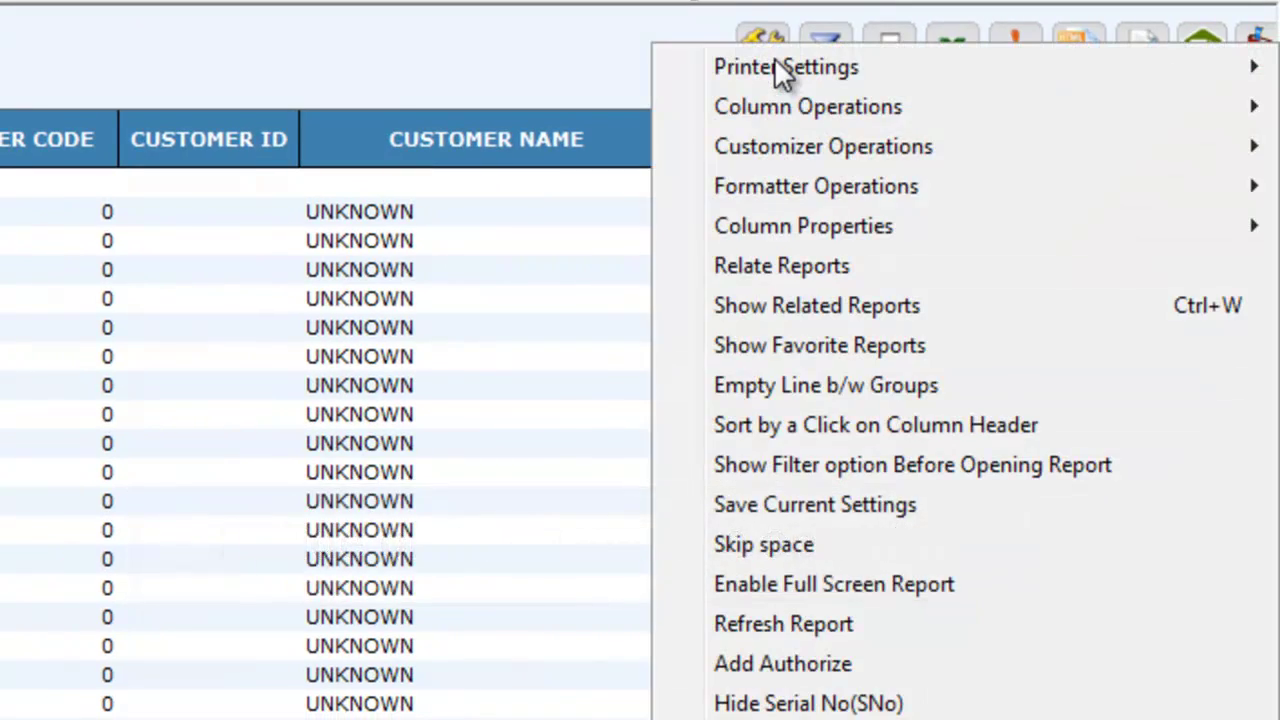
mouse_move(756, 113)
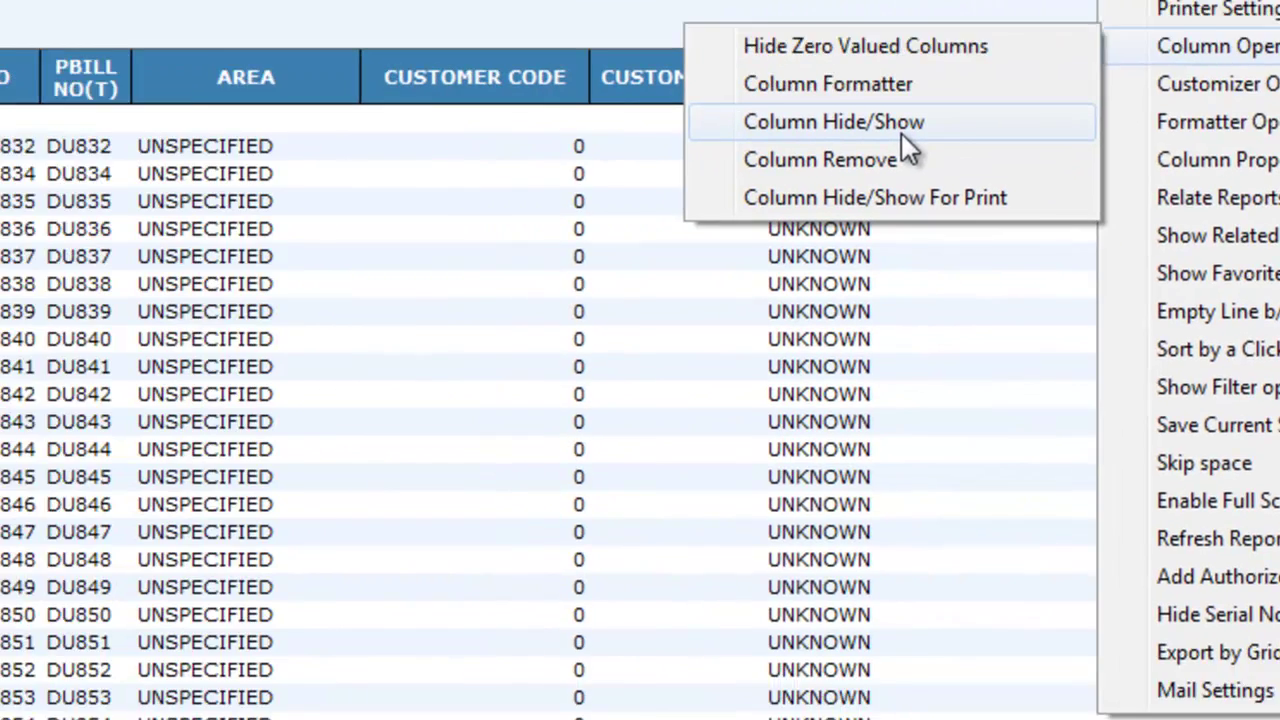
click(445, 190)
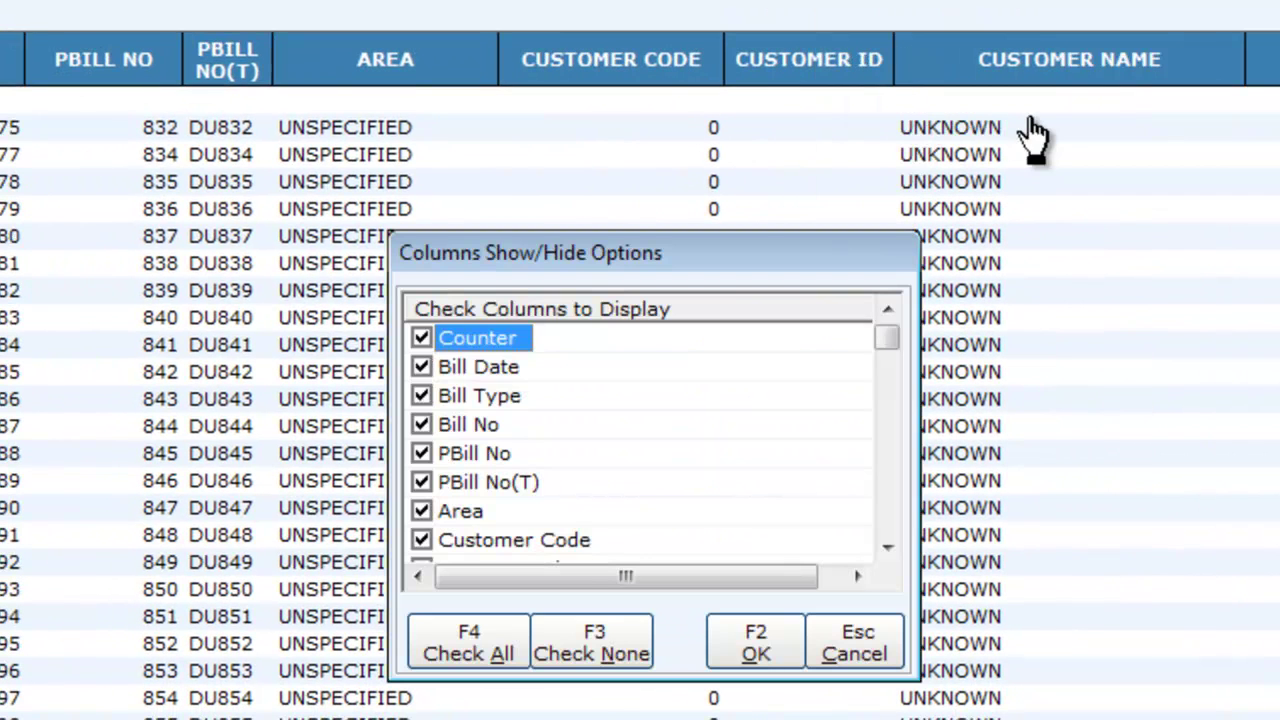
scroll(890, 555, down, 2)
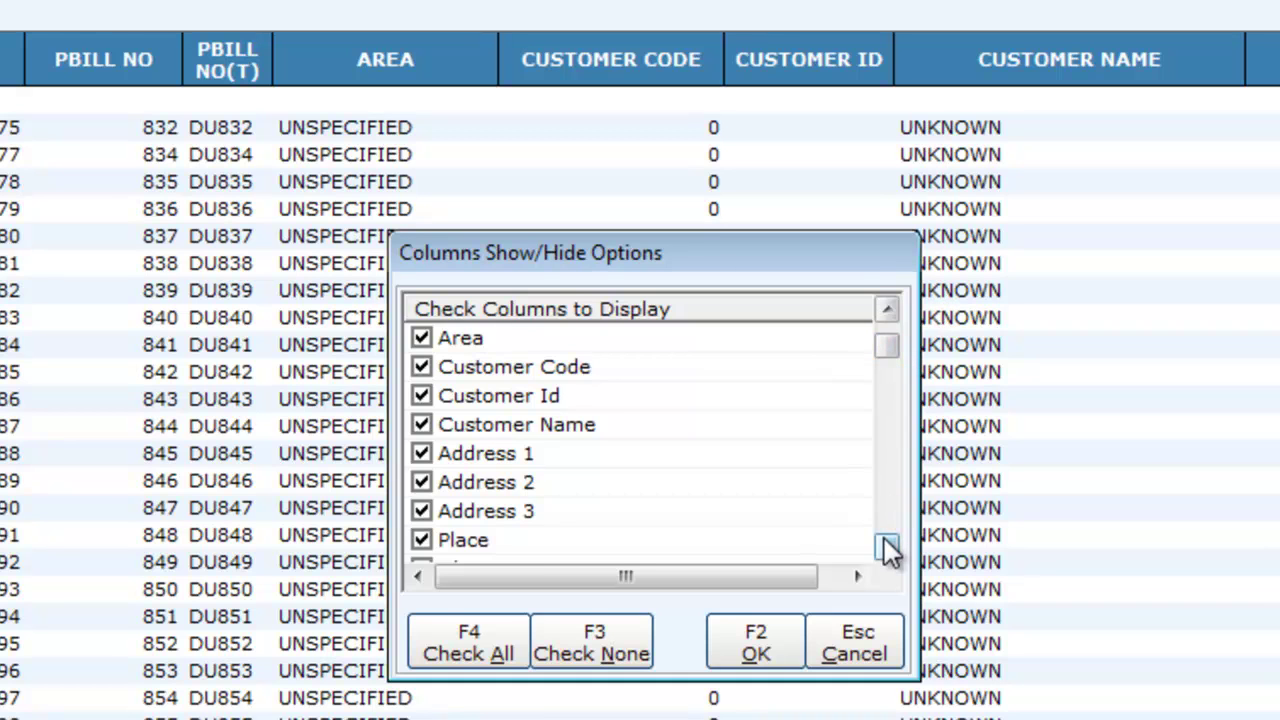
click(888, 548)
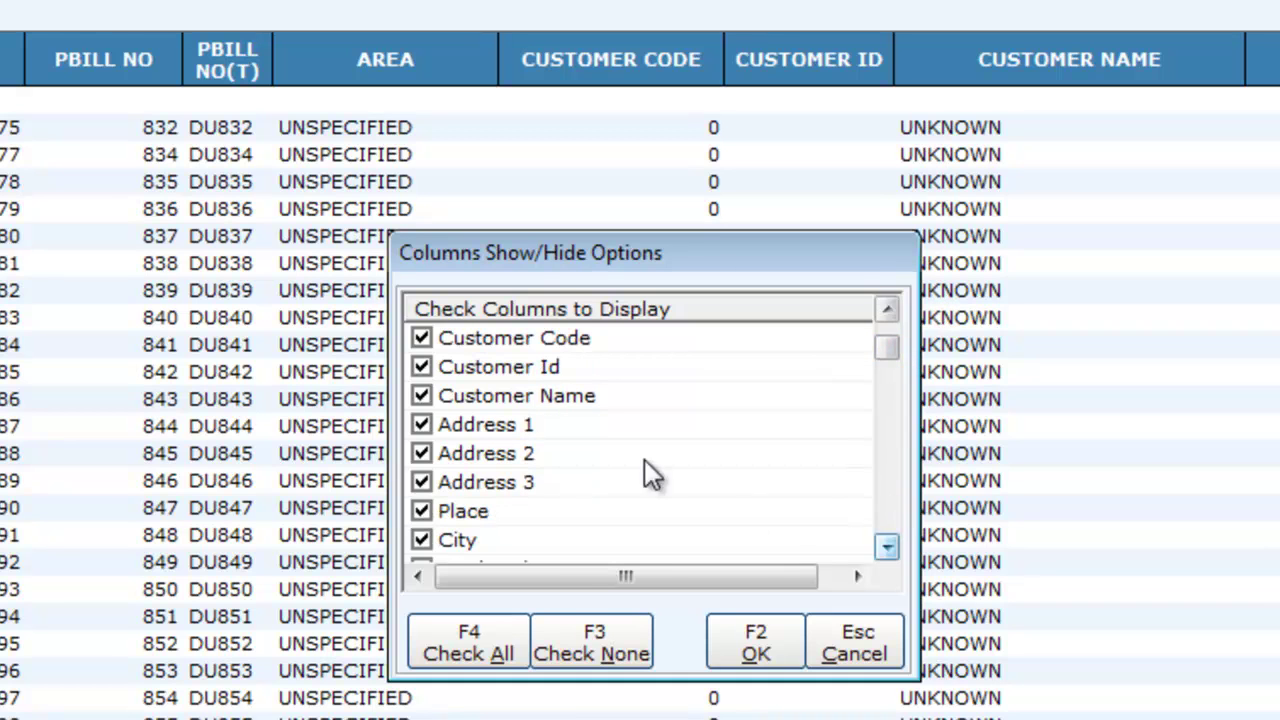
- Untick Customer Code, Id, Name, Address 1–3, Place and Multi Currency(A), then confirm
click(421, 339)
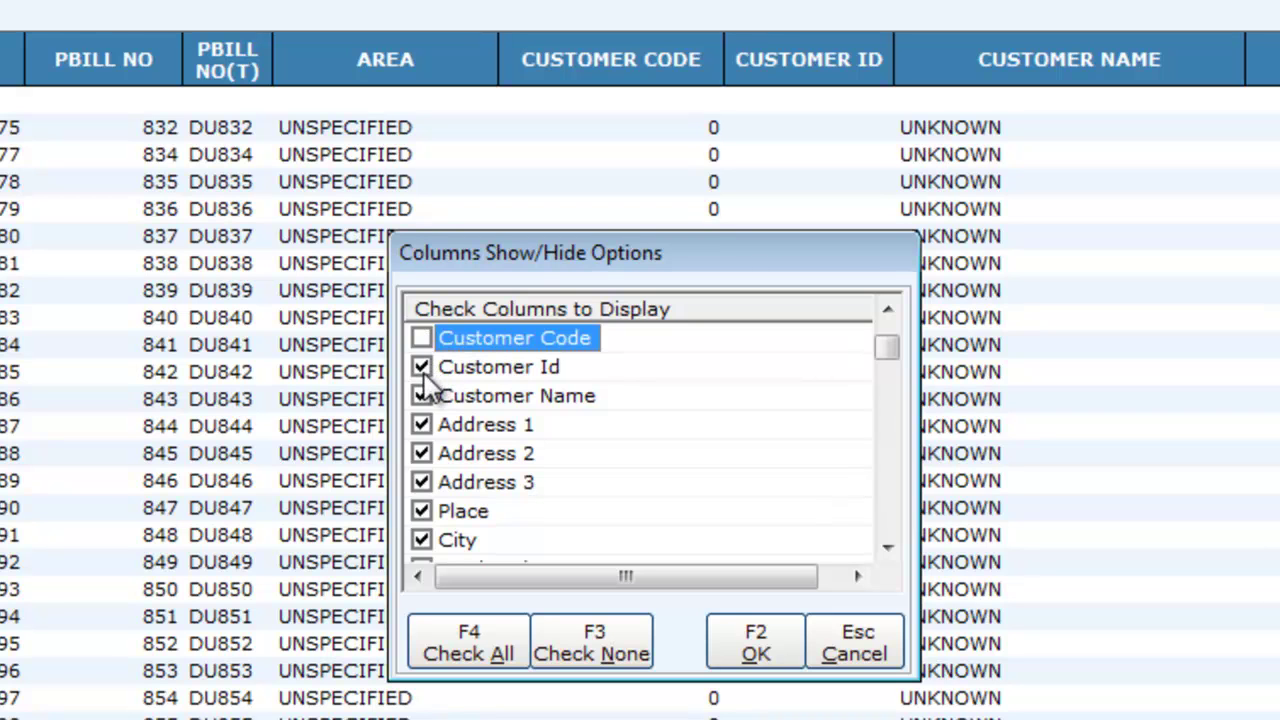
click(421, 368)
click(421, 396)
click(421, 425)
click(421, 454)
click(424, 482)
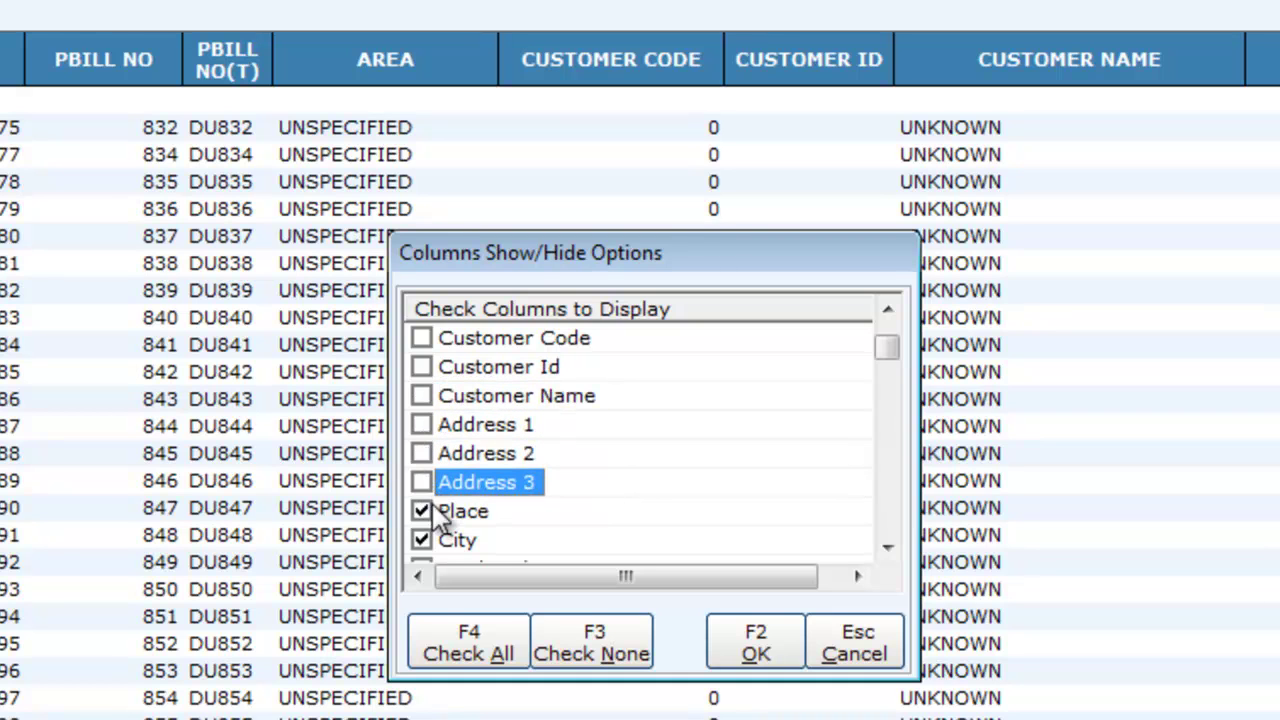
click(426, 511)
scroll(432, 538, down, 8)
click(421, 540)
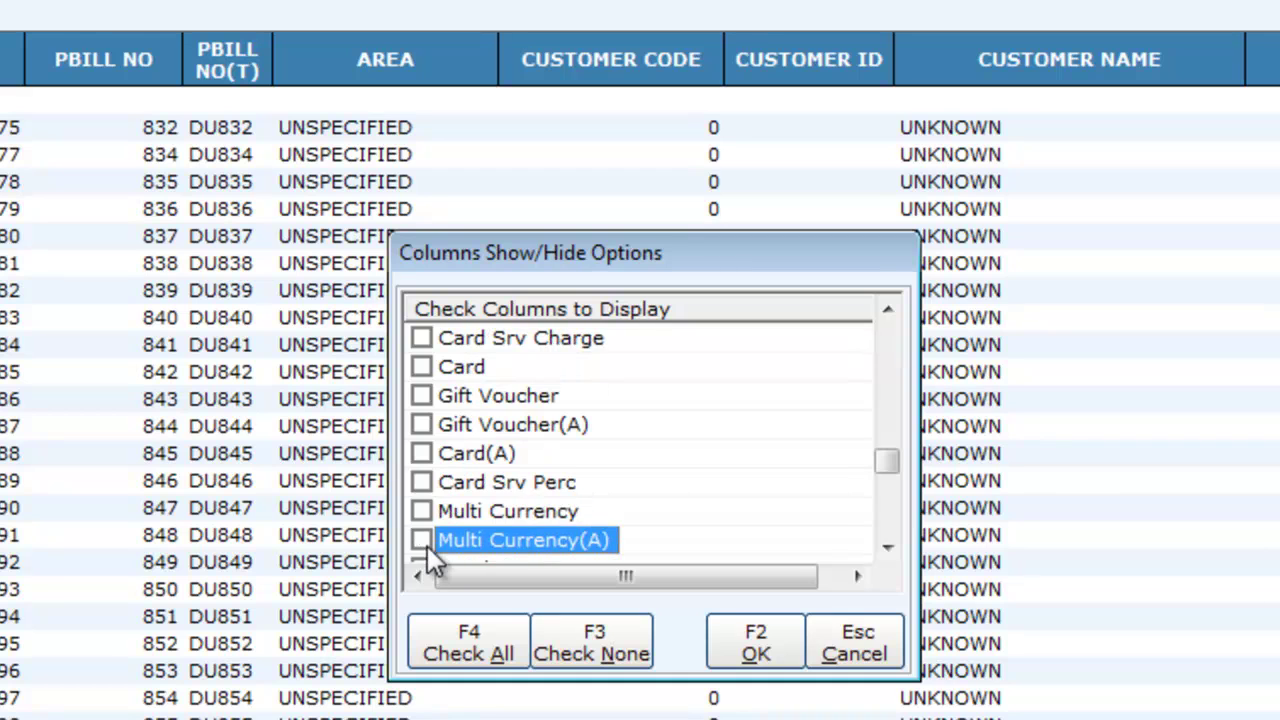
click(759, 638)
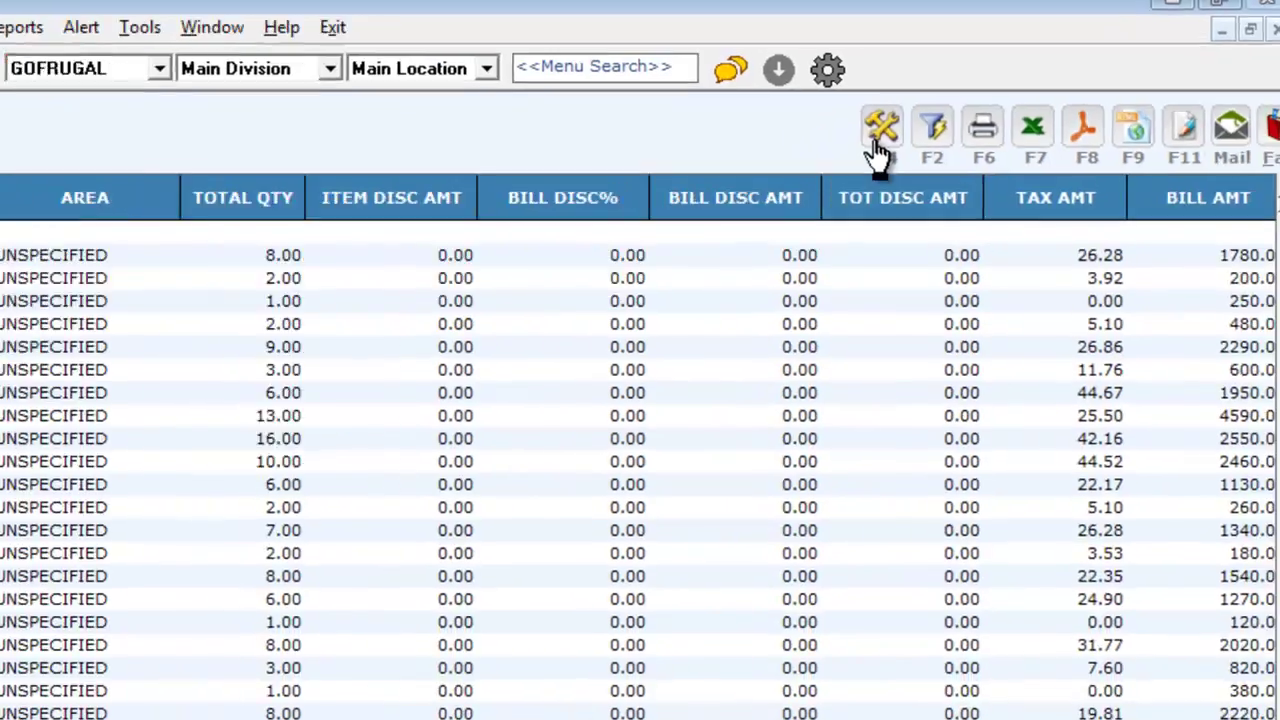
- Open the Options (F4) settings menu on the report toolbar
click(879, 150)
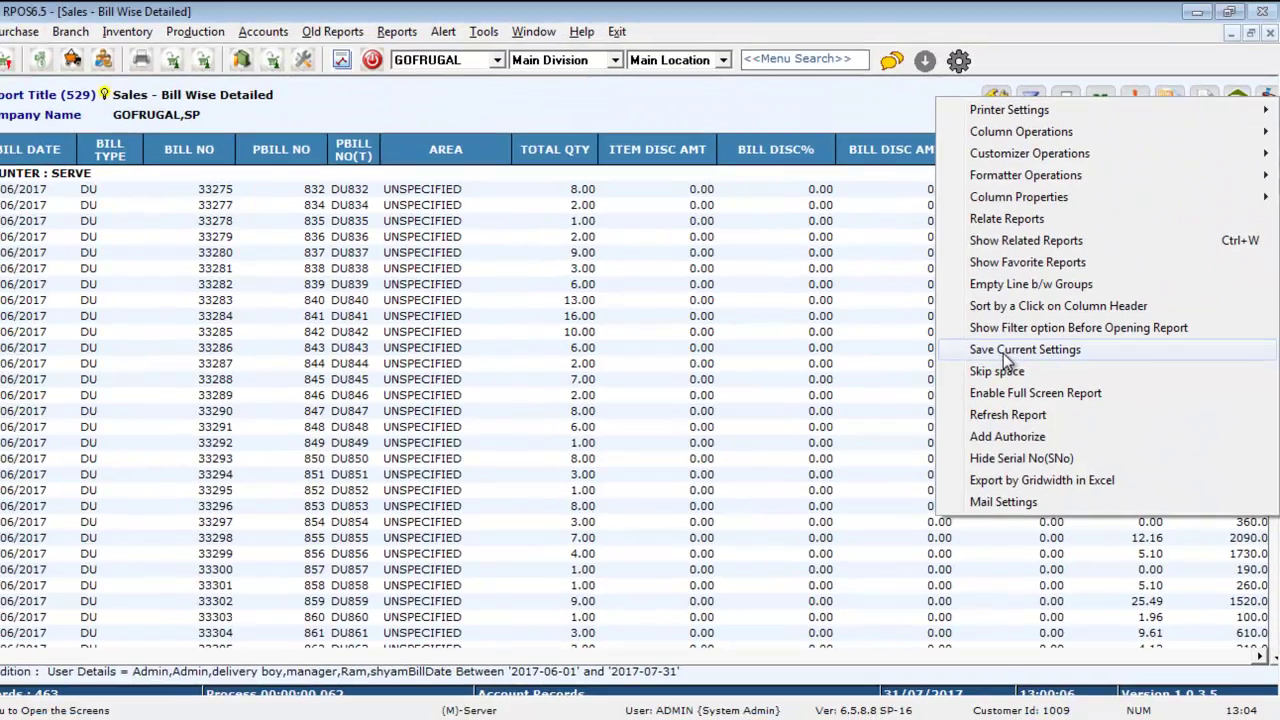
- Choose Save Current Settings to keep the customer columns hidden
click(1003, 352)
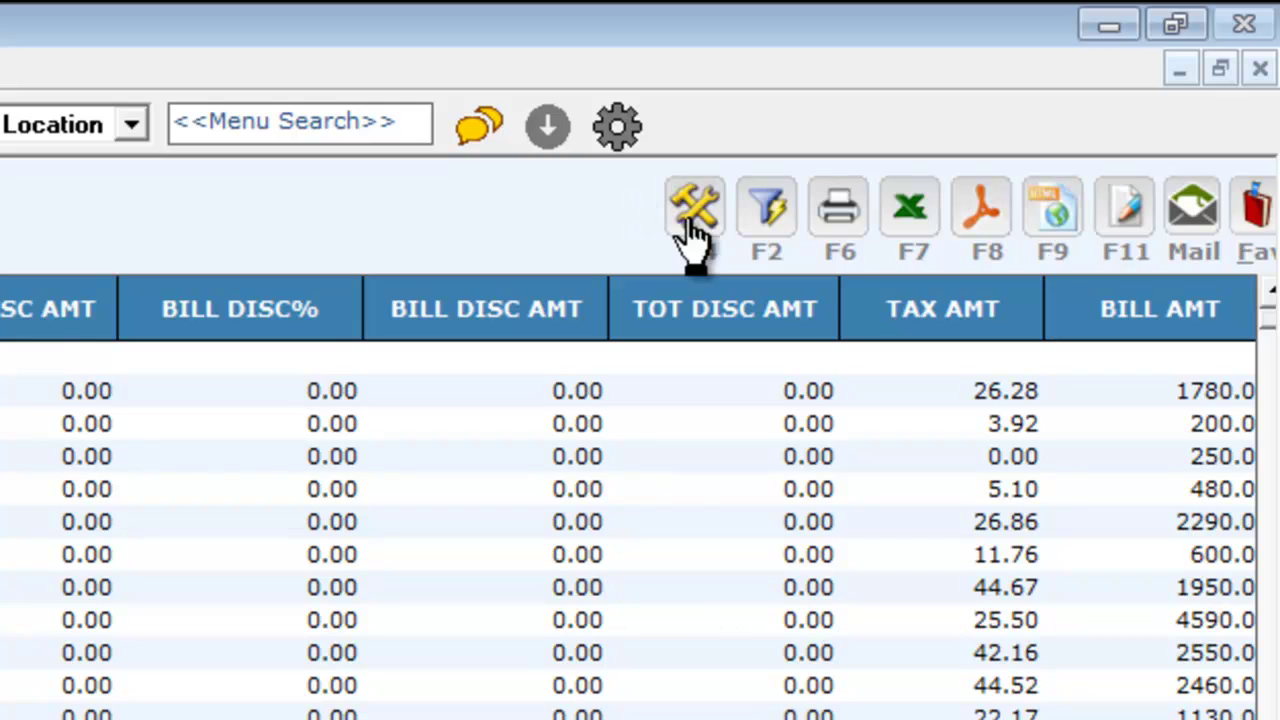
- Uncheck Bill No in the Column Remove checklist and confirm its removal
click(694, 230)
mouse_move(696, 269)
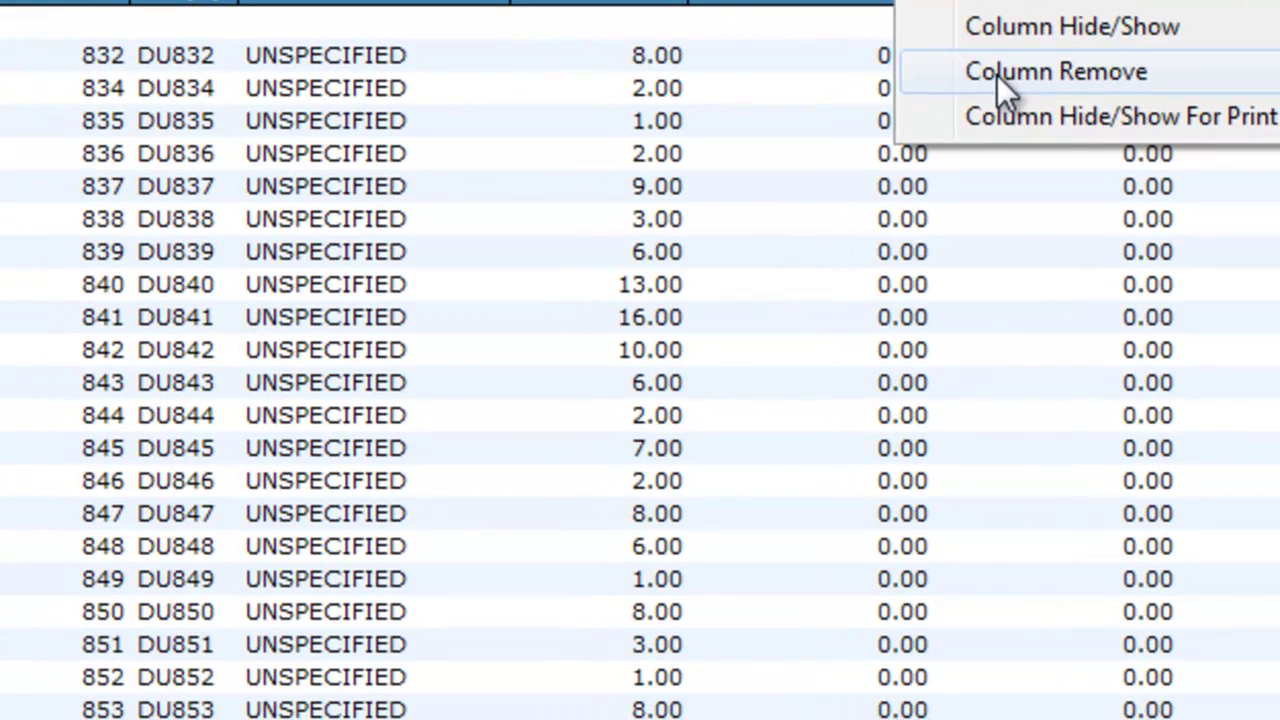
click(1000, 72)
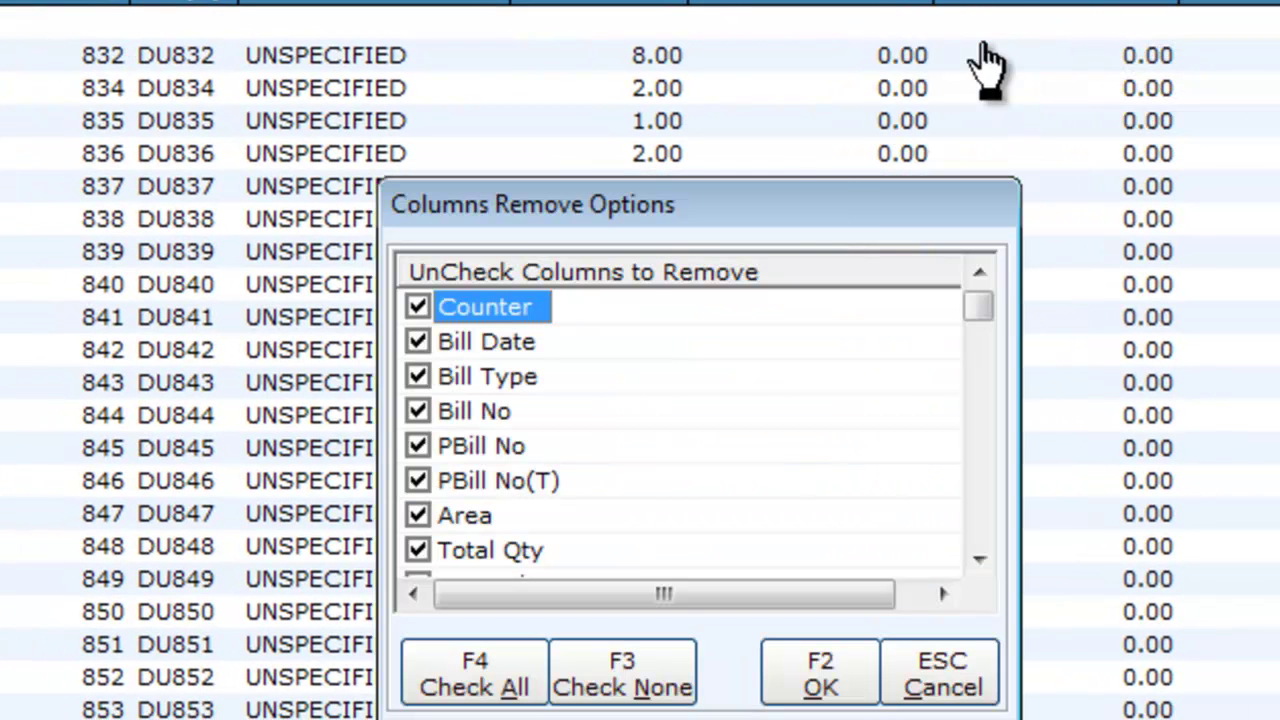
click(418, 412)
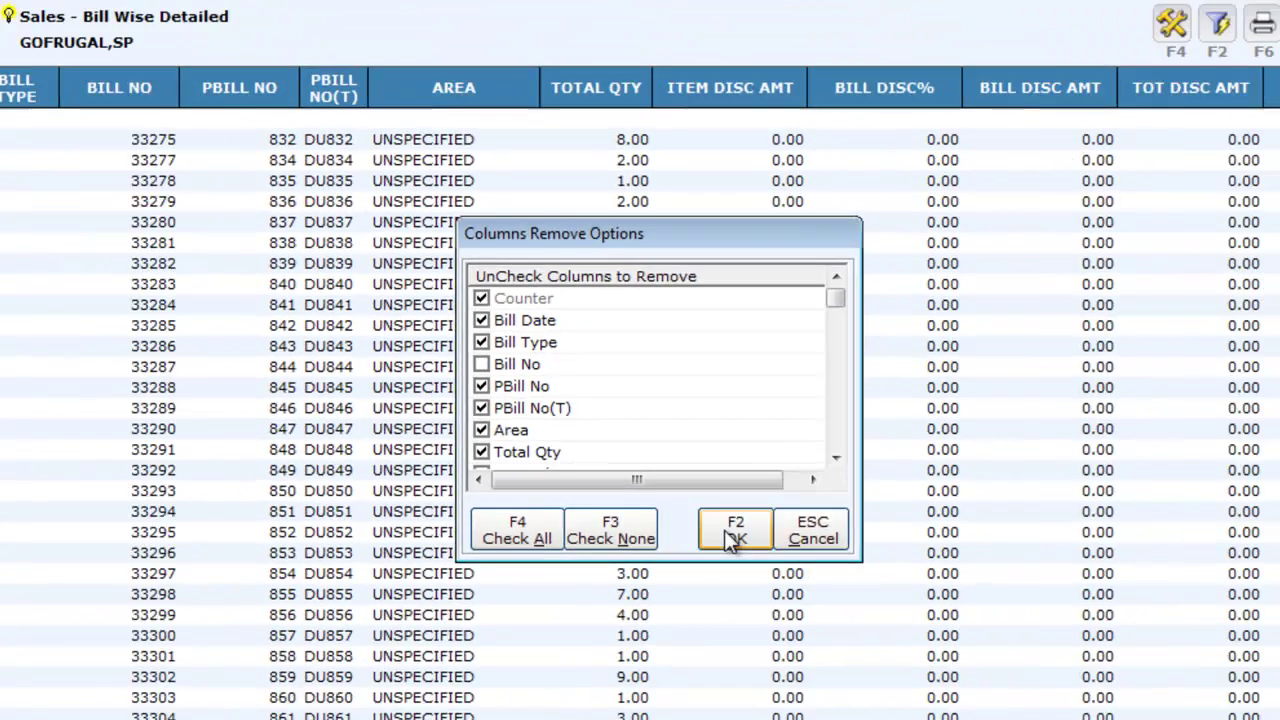
click(733, 537)
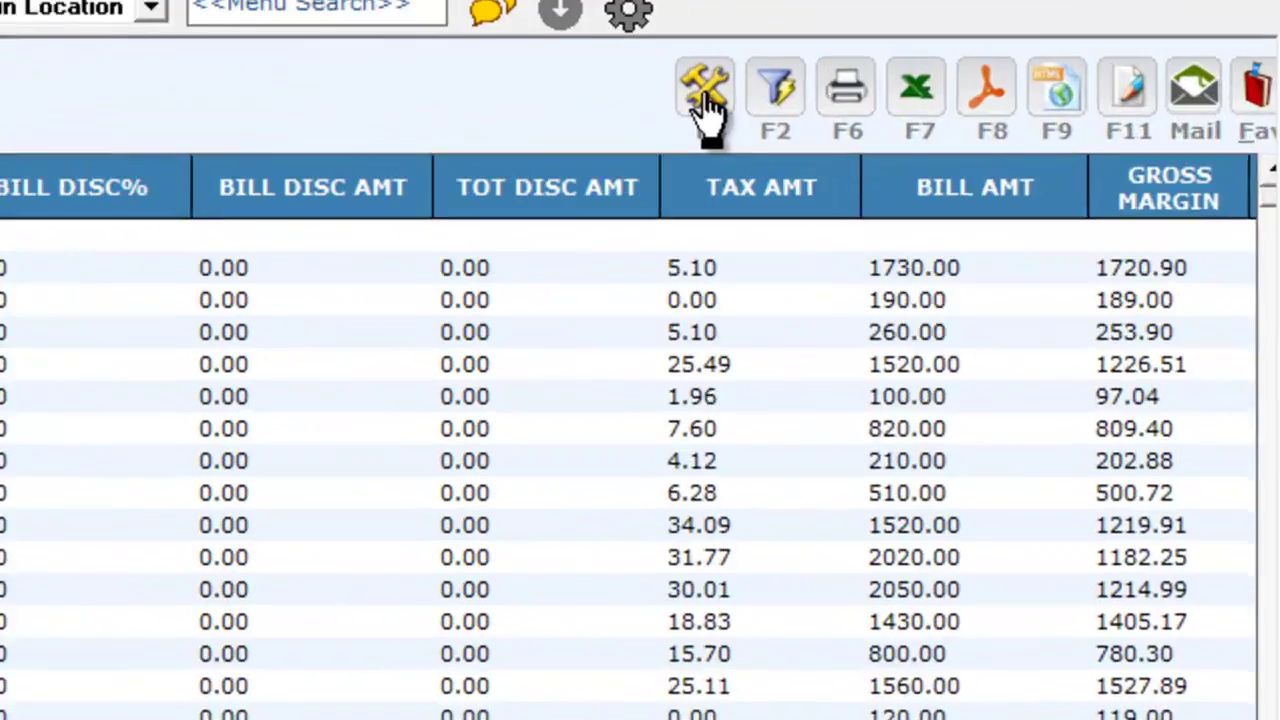
- Set Bill No's Enable Column to YES under Enable Removed Column and confirm
click(1013, 100)
mouse_move(1005, 135)
mouse_move(647, 296)
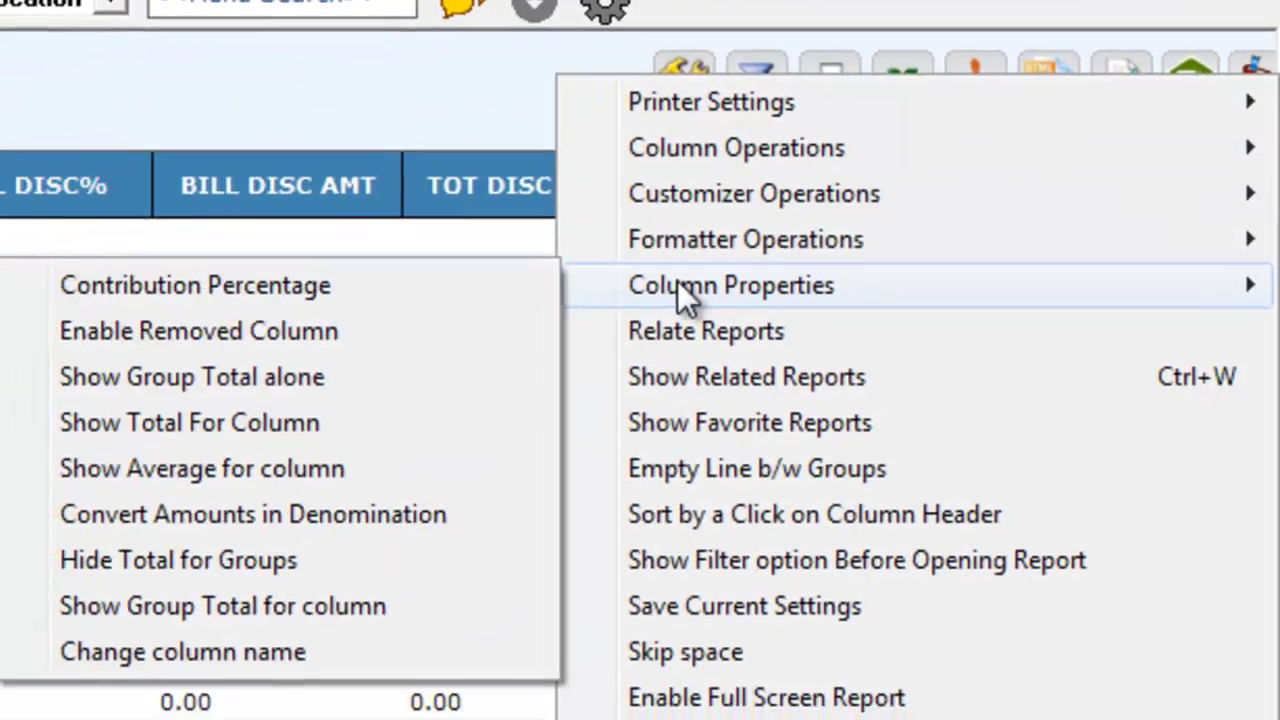
click(384, 310)
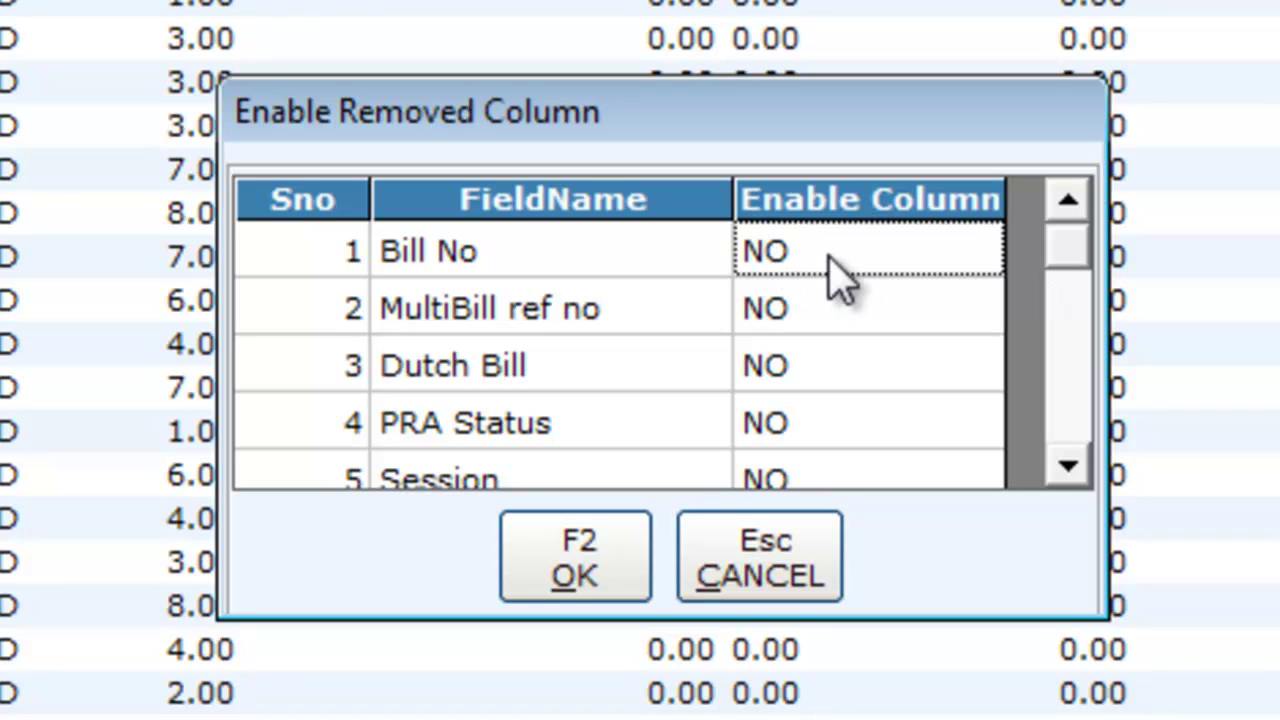
double_click(910, 258)
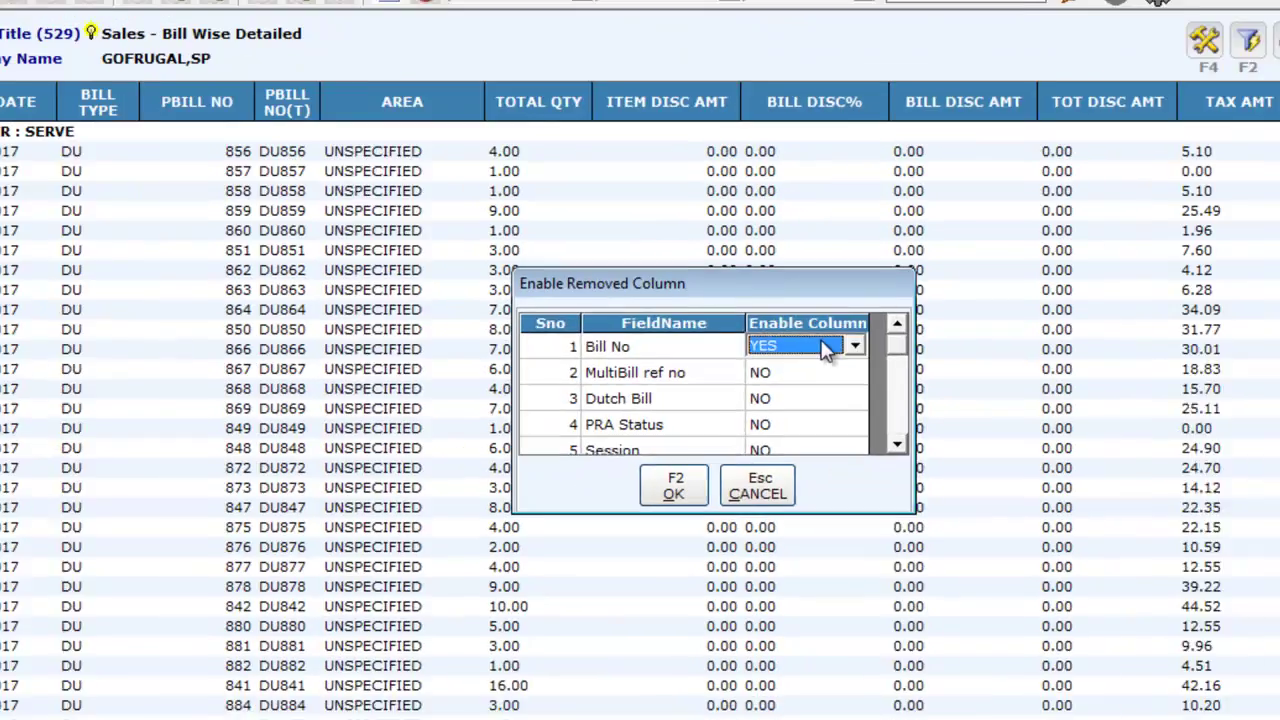
key(Return)
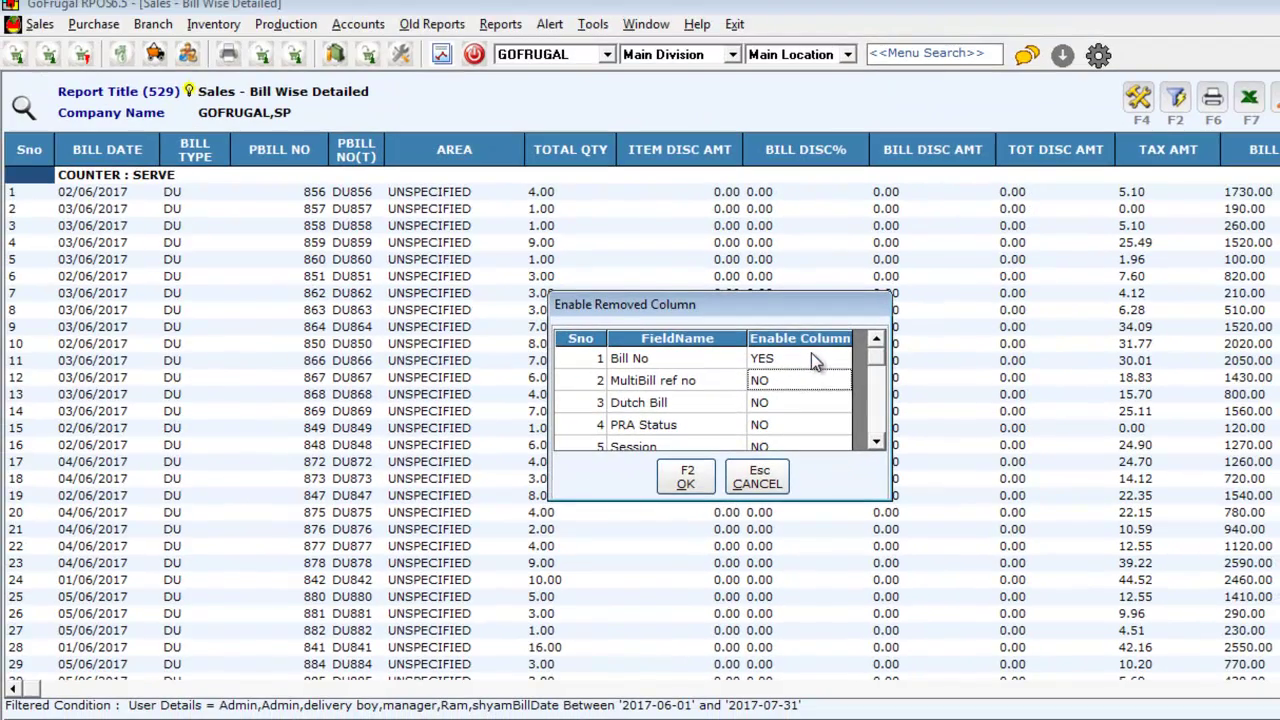
click(686, 483)
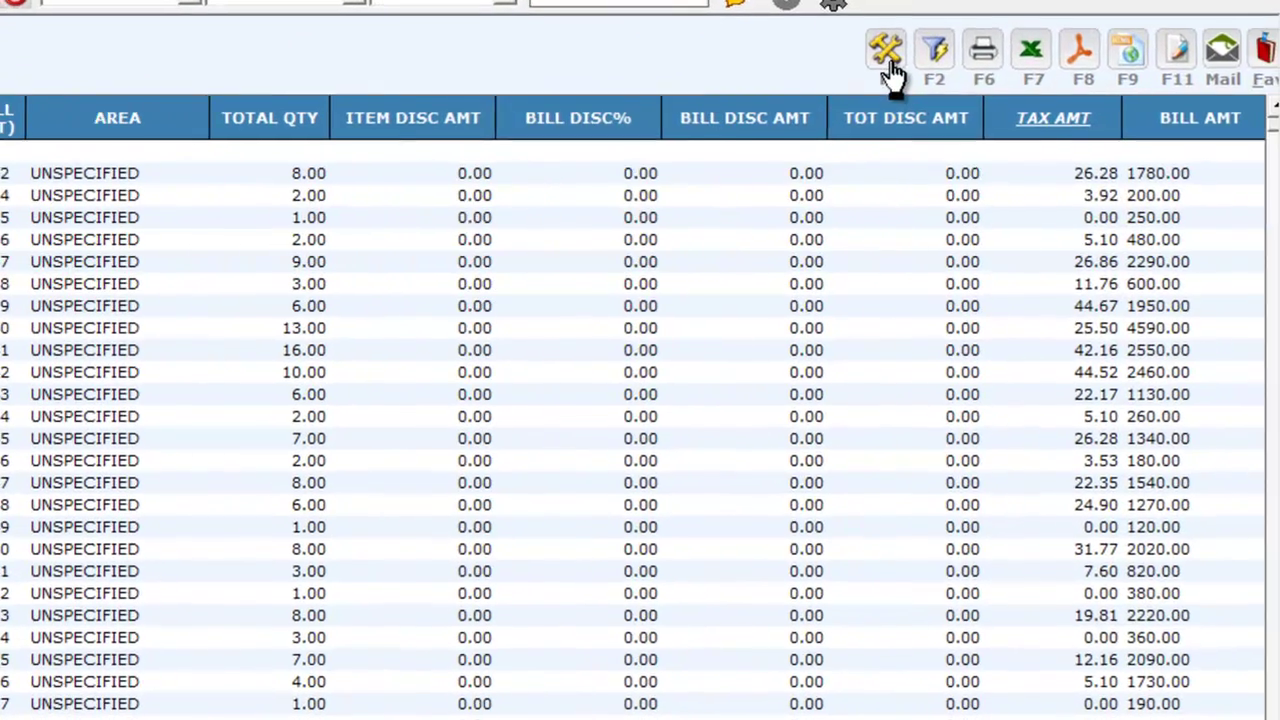
- Open the Options (F4) settings menu from the report toolbar once more
click(1057, 82)
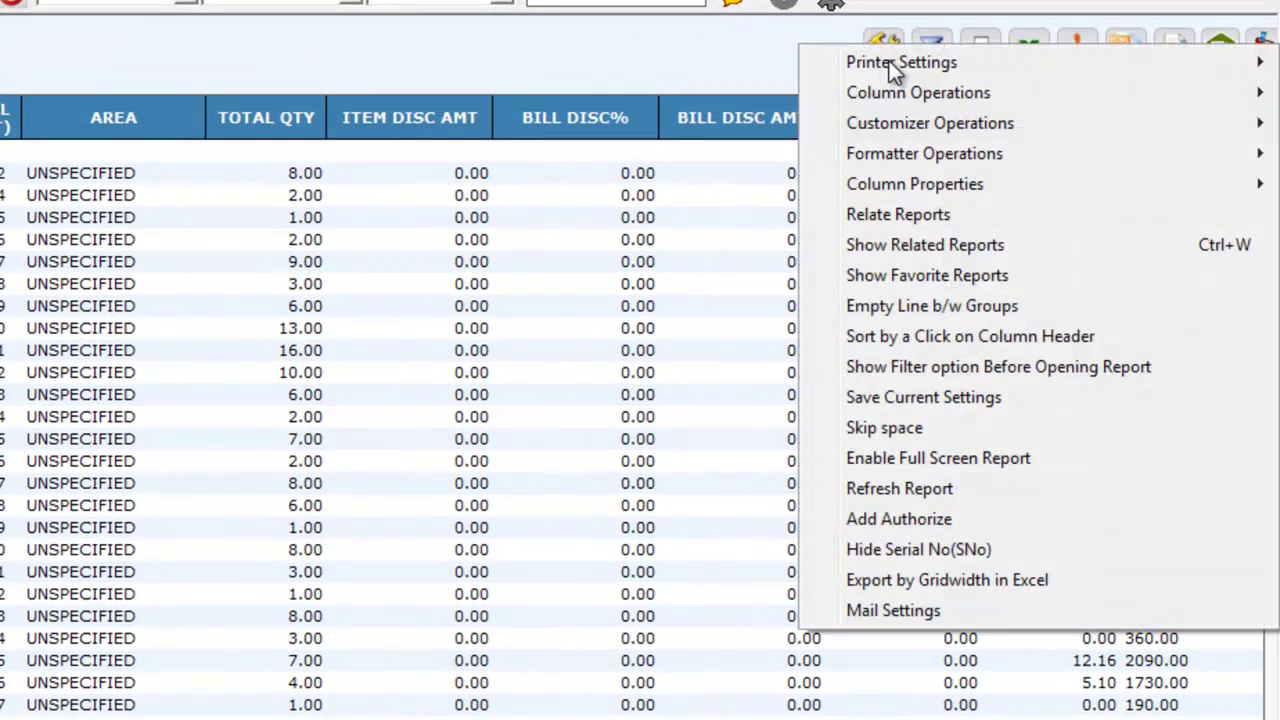